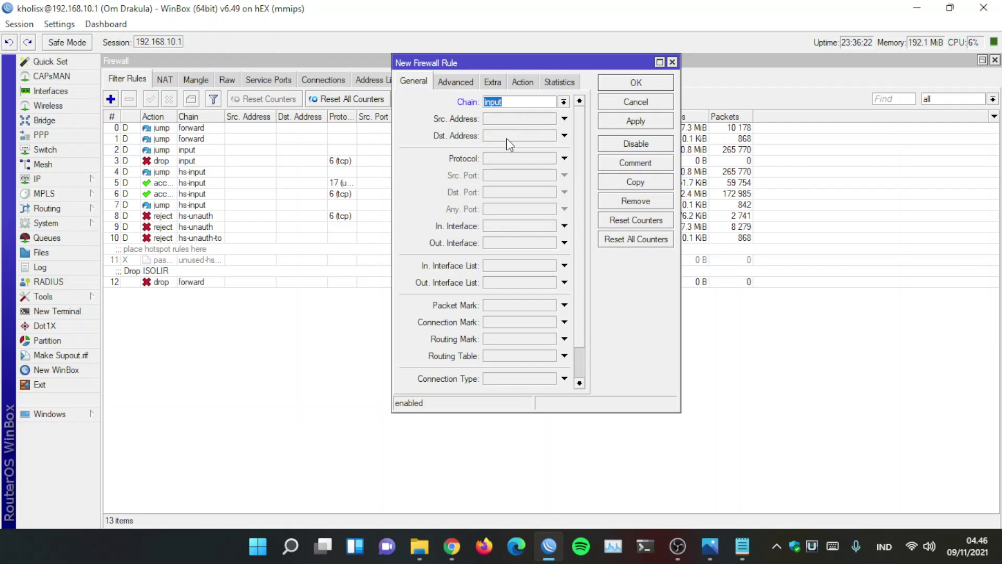
- Set both the destination and source addresses of the new input-chain firewall rule to 192.168.0.0/24
{"action": "left_click", "coordinate": [511, 136]}
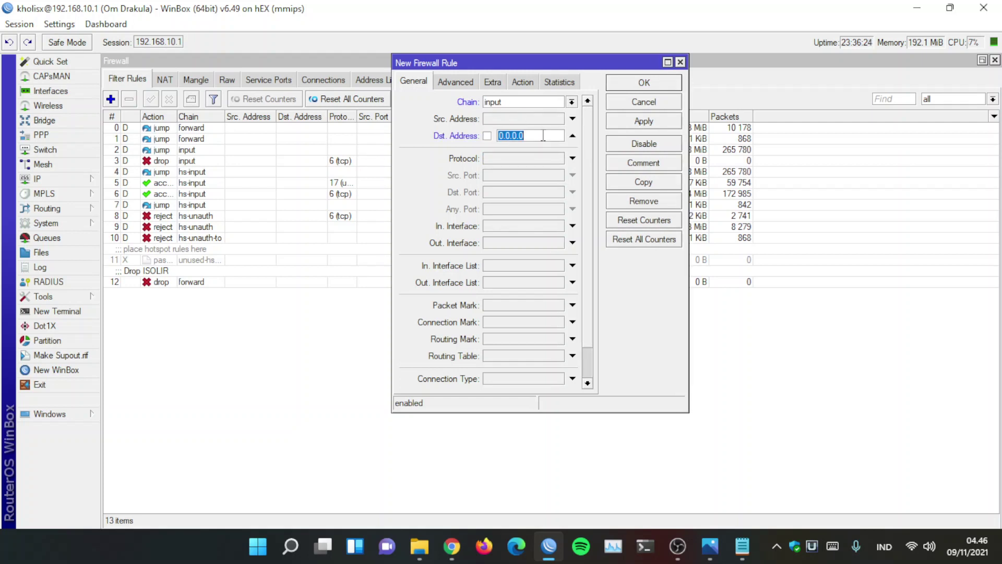
{"action": "type", "text": "192.168"}
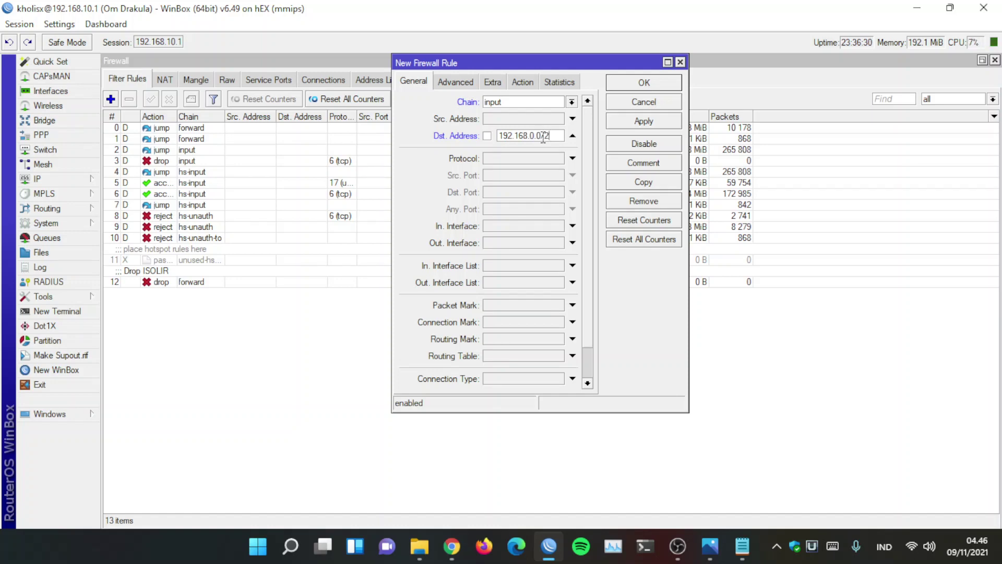
{"action": "left_click", "coordinate": [522, 119]}
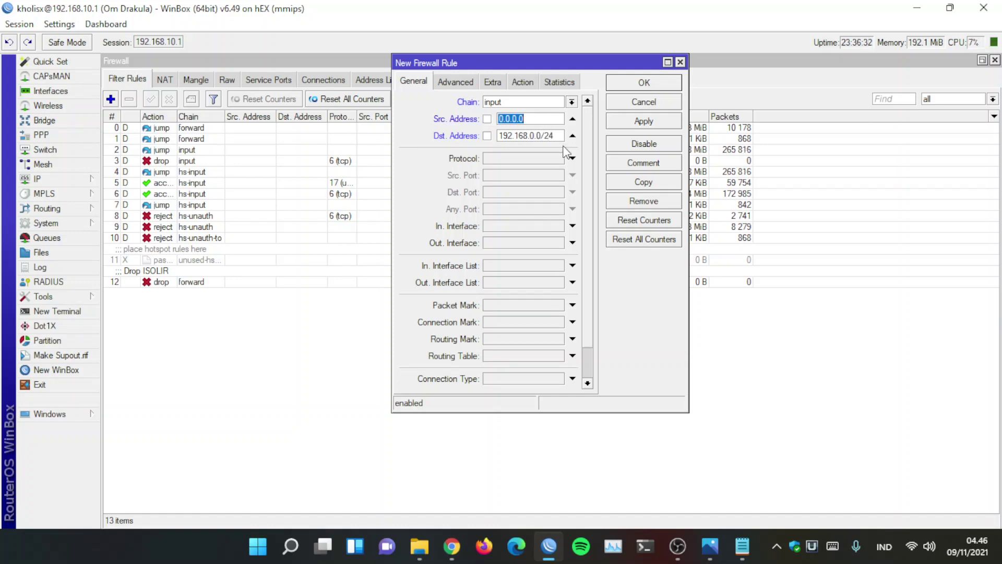
{"action": "key", "text": "Tab"}
{"action": "key", "text": "Tab"}
{"action": "key", "text": "ctrl+c"}
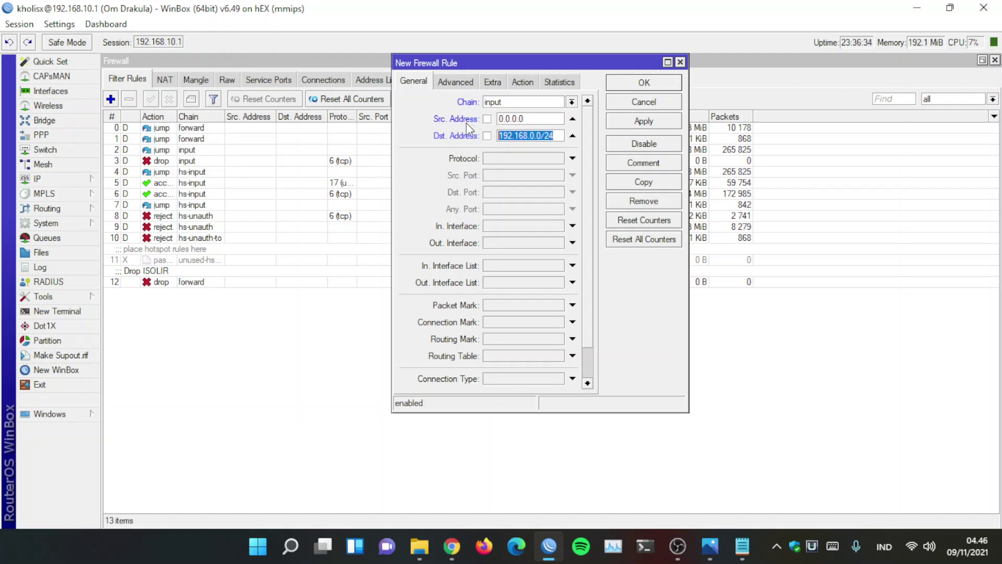
{"action": "left_click", "coordinate": [548, 119]}
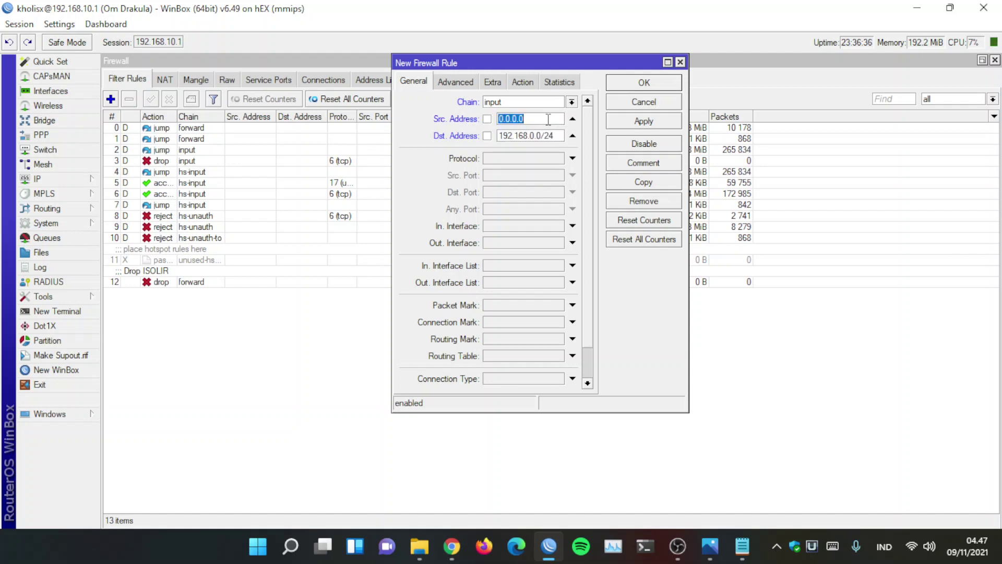
{"action": "key", "text": "ctrl+v"}
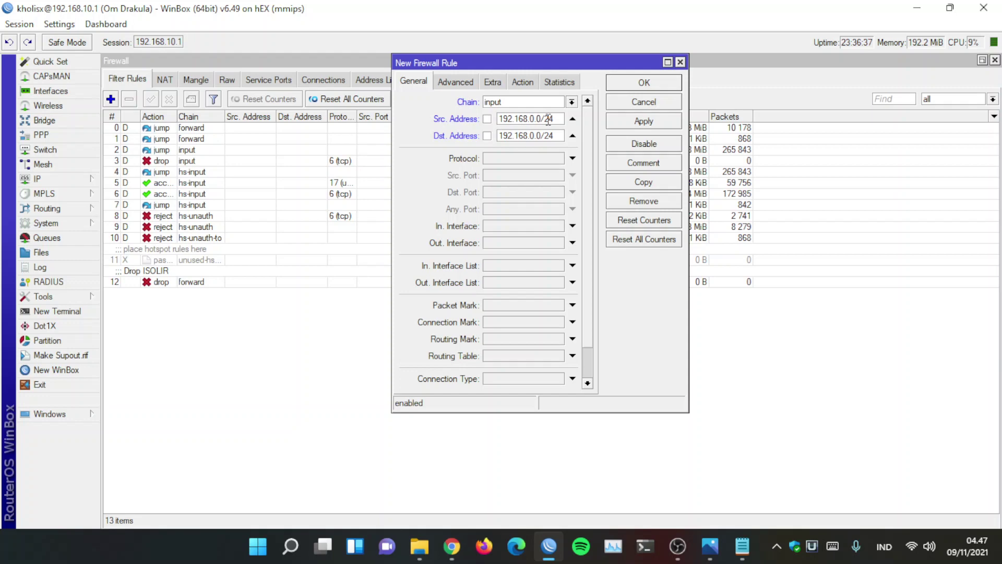
- Give the new firewall rule the accept action, apply it and save the rule
{"action": "left_click", "coordinate": [523, 82]}
{"action": "left_click", "coordinate": [540, 103]}
{"action": "left_click", "coordinate": [532, 115]}
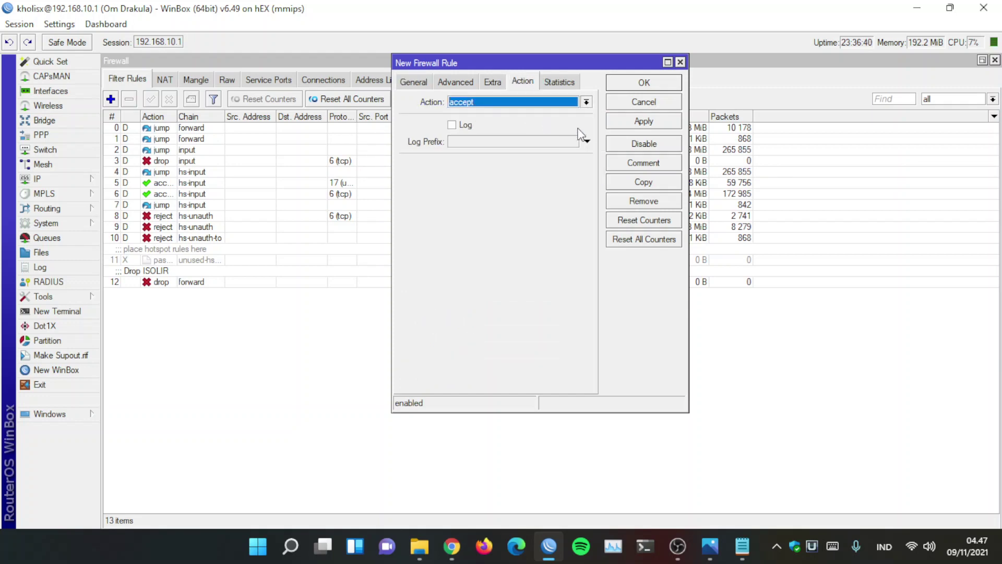
{"action": "left_click", "coordinate": [641, 121]}
{"action": "left_click", "coordinate": [633, 85]}
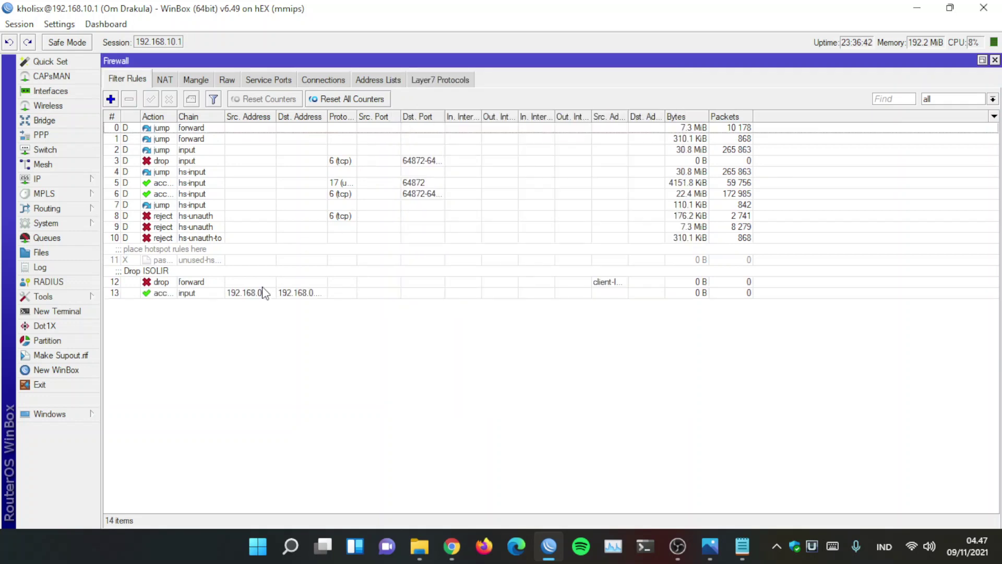
- Move the new accept rule above all other filter rules and widen the address columns to show the full subnets
{"action": "left_click_drag", "start_coordinate": [264, 292], "coordinate": [226, 117]}
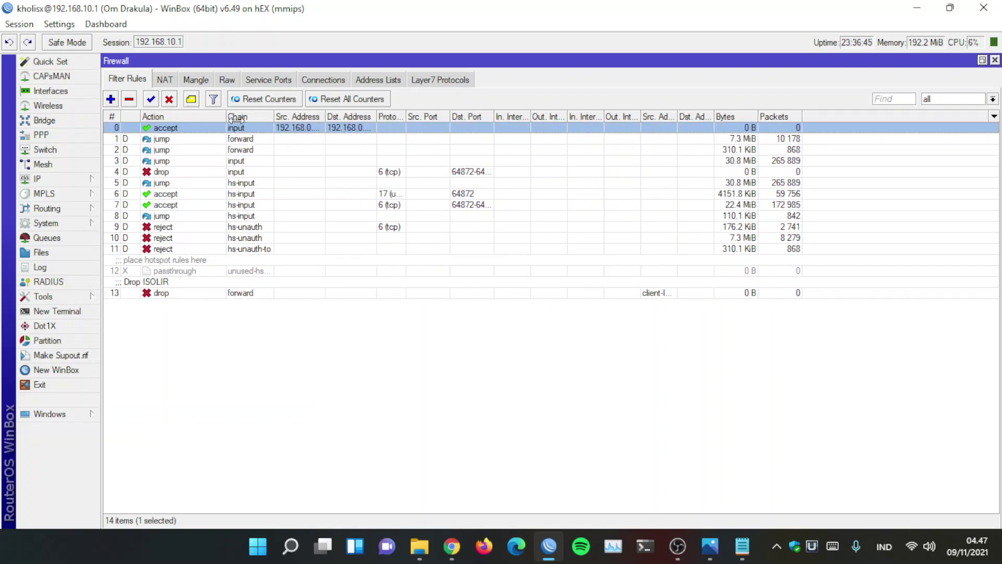
{"action": "left_click_drag", "start_coordinate": [325, 116], "coordinate": [439, 121]}
{"action": "left_click", "coordinate": [448, 293]}
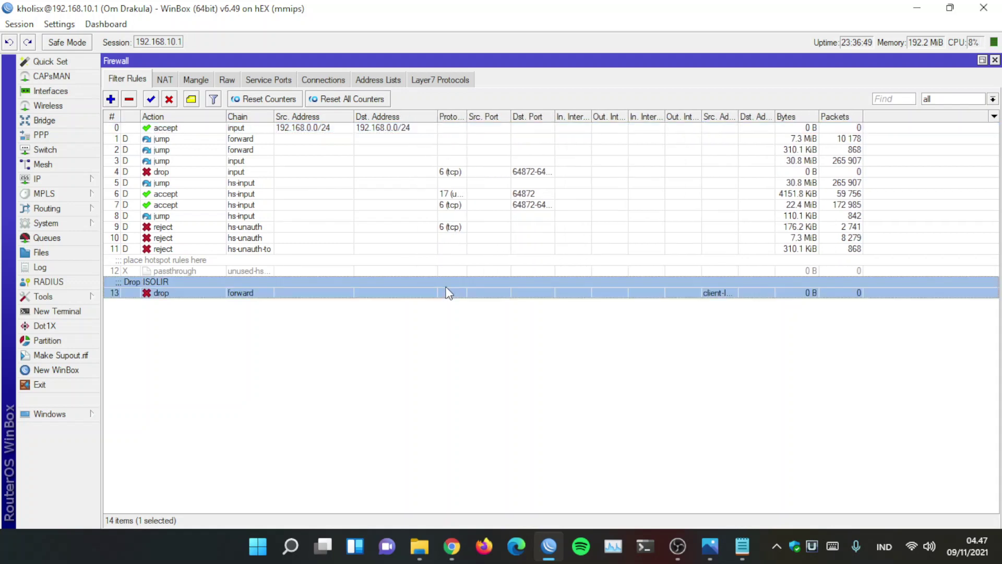
{"action": "left_click", "coordinate": [395, 174]}
{"action": "left_click", "coordinate": [363, 127]}
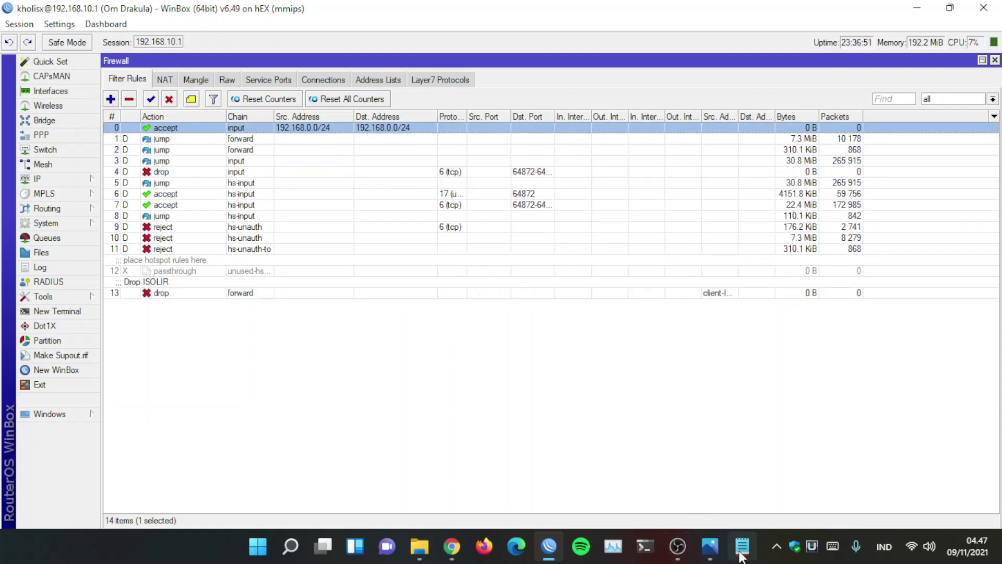
- Consult the topology diagram in Photos, return to WinBox, and clear and apply the accept rule's destination address
{"action": "left_click", "coordinate": [710, 546]}
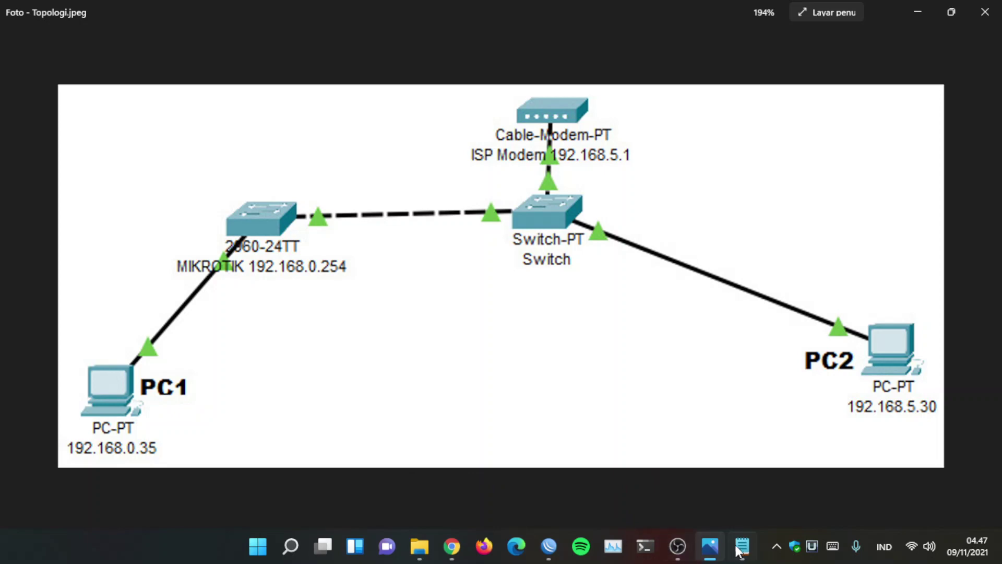
{"action": "left_click", "coordinate": [549, 546]}
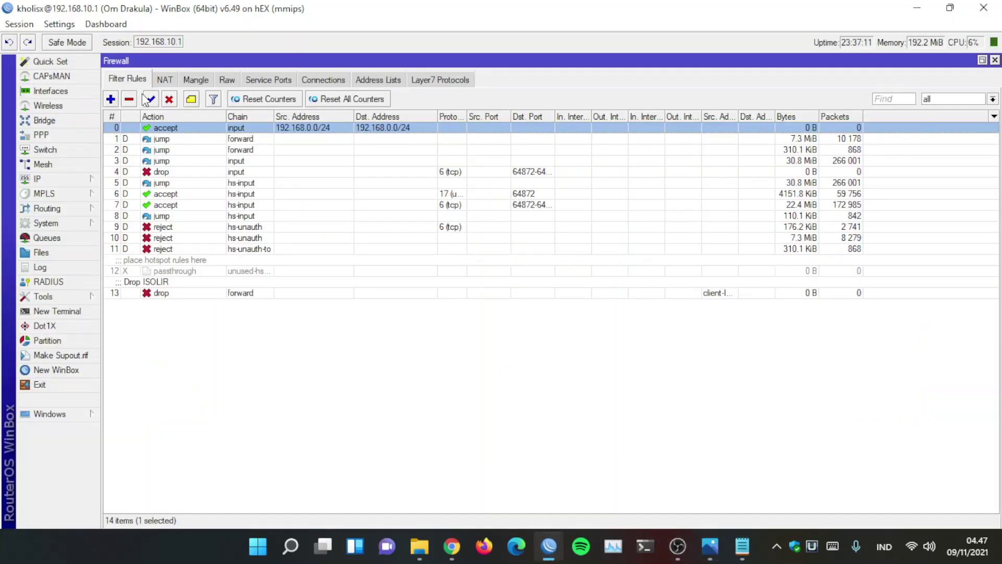
{"action": "double_click", "coordinate": [167, 128]}
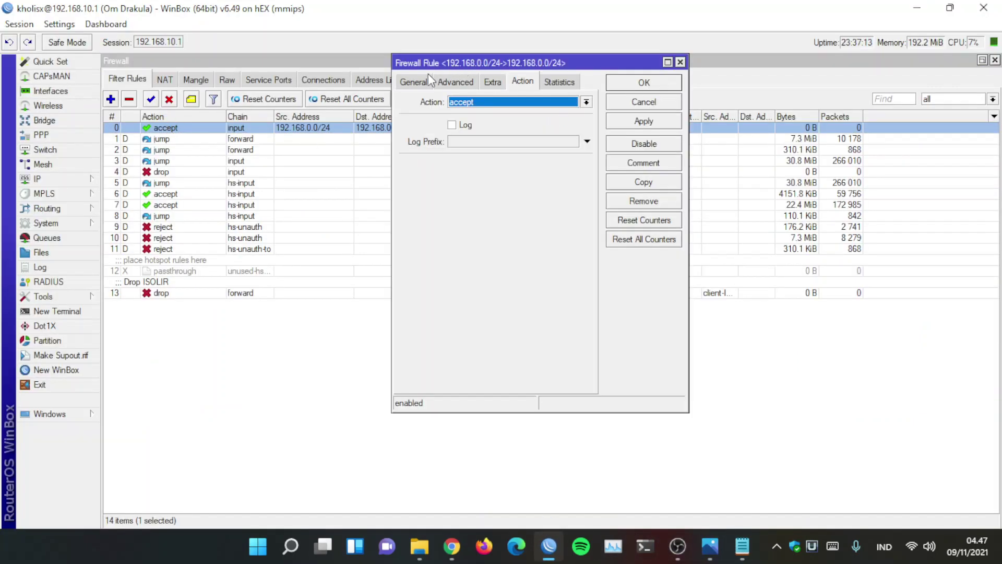
{"action": "left_click", "coordinate": [412, 82]}
{"action": "left_click_drag", "start_coordinate": [556, 135], "coordinate": [500, 119]}
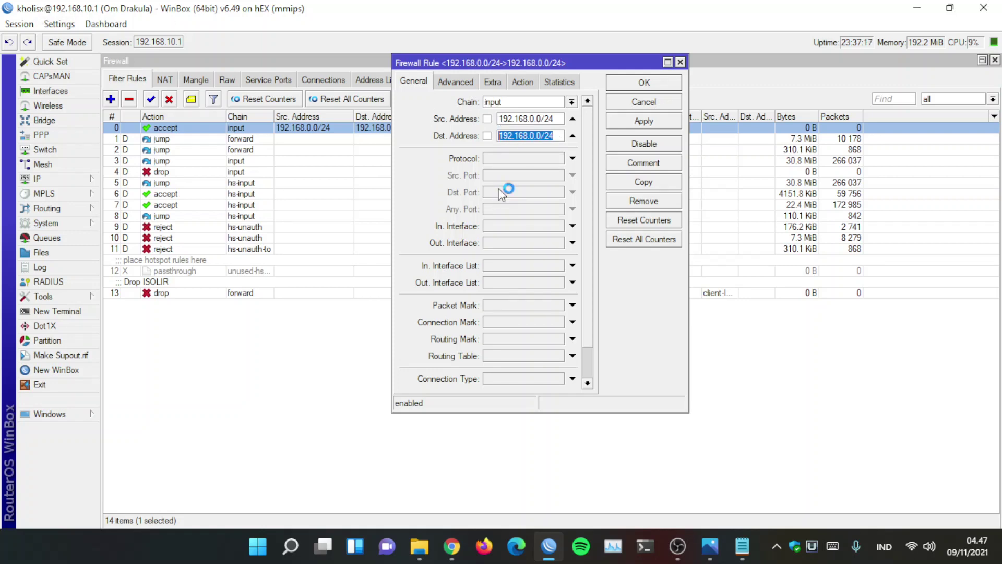
{"action": "left_click", "coordinate": [573, 136]}
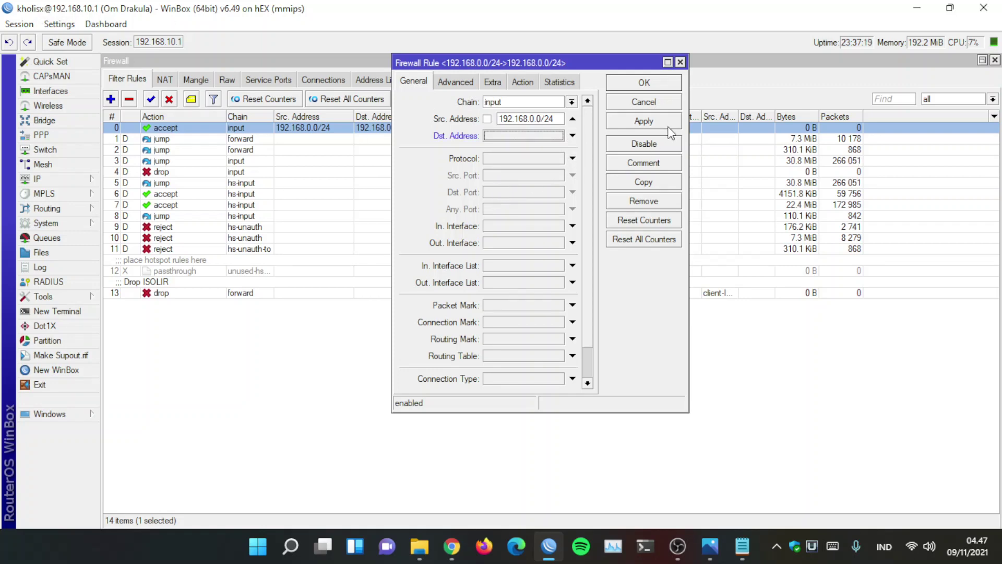
{"action": "left_click", "coordinate": [667, 126]}
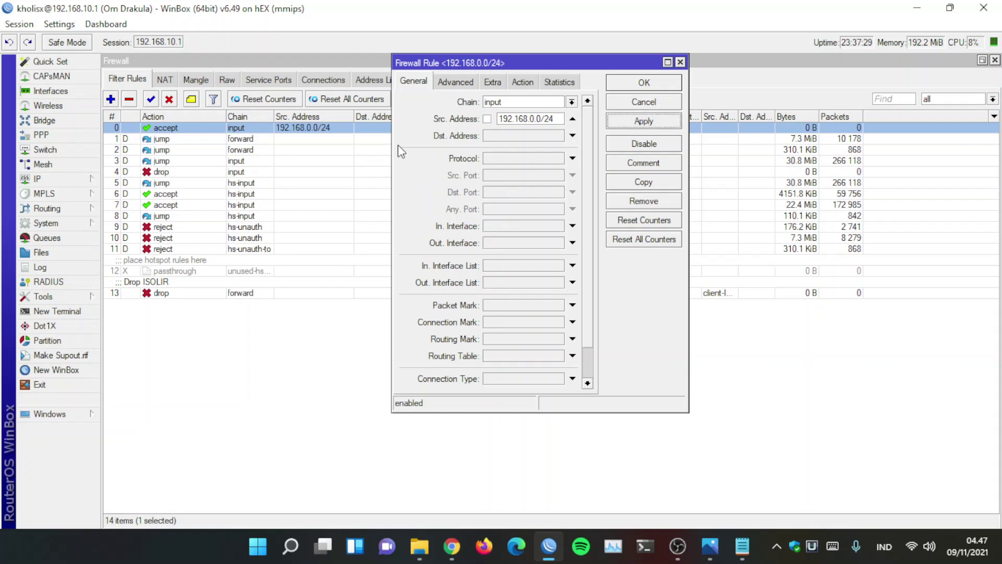
- Review the accept rule's statistics, action, extra, advanced and source address settings, and compare its subnet with the topology diagram in Photos
{"action": "left_click", "coordinate": [556, 84]}
{"action": "left_click", "coordinate": [523, 82]}
{"action": "left_click", "coordinate": [493, 82]}
{"action": "left_click", "coordinate": [455, 81]}
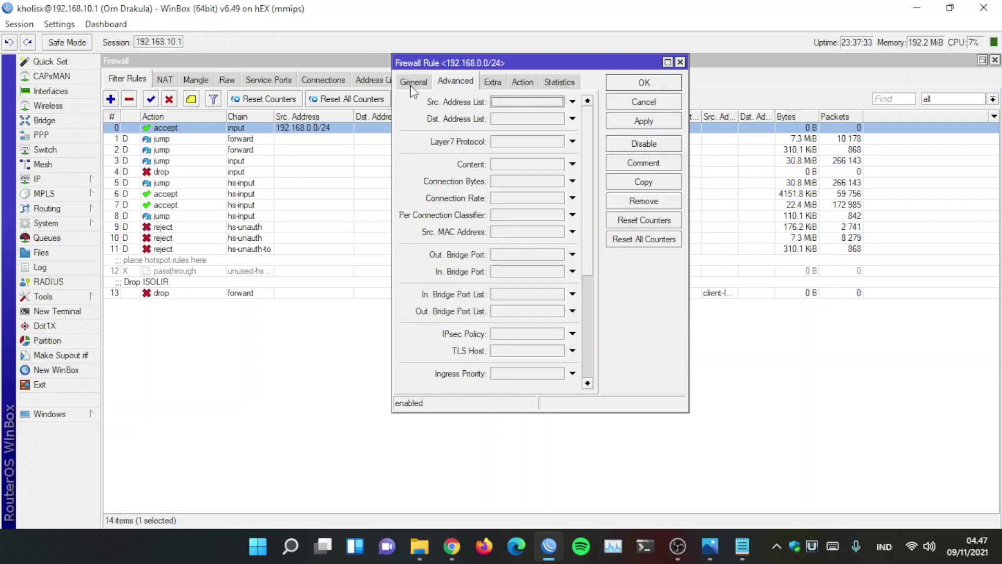
{"action": "left_click", "coordinate": [413, 83]}
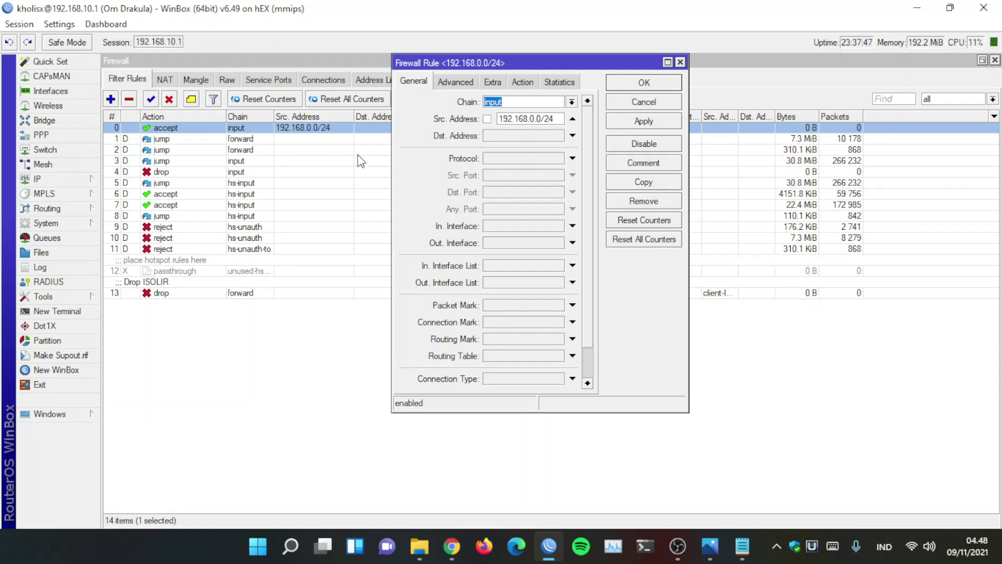
{"action": "left_click_drag", "start_coordinate": [564, 115], "coordinate": [495, 117]}
{"action": "left_click", "coordinate": [518, 118]}
{"action": "left_click", "coordinate": [710, 546]}
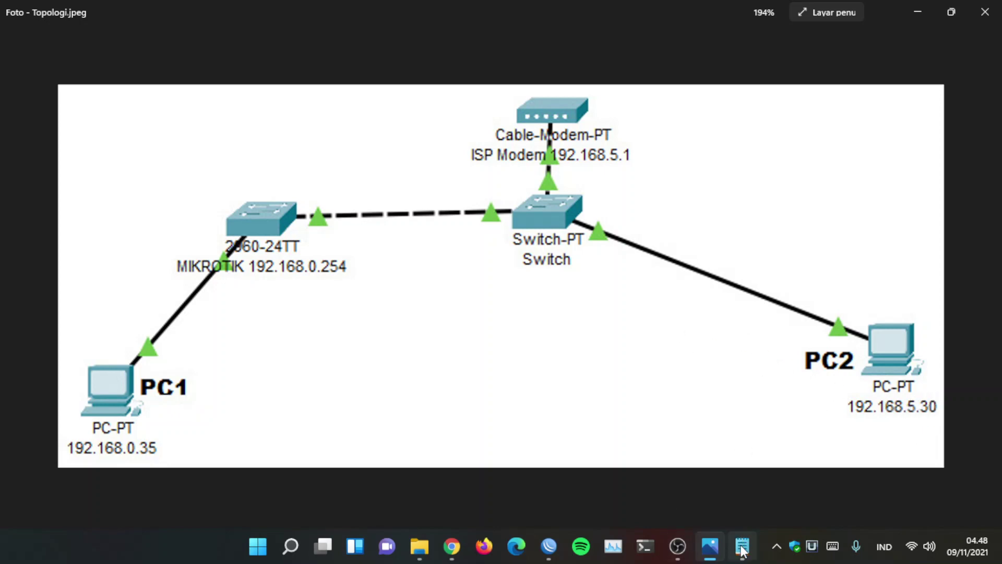
{"action": "left_click", "coordinate": [548, 546]}
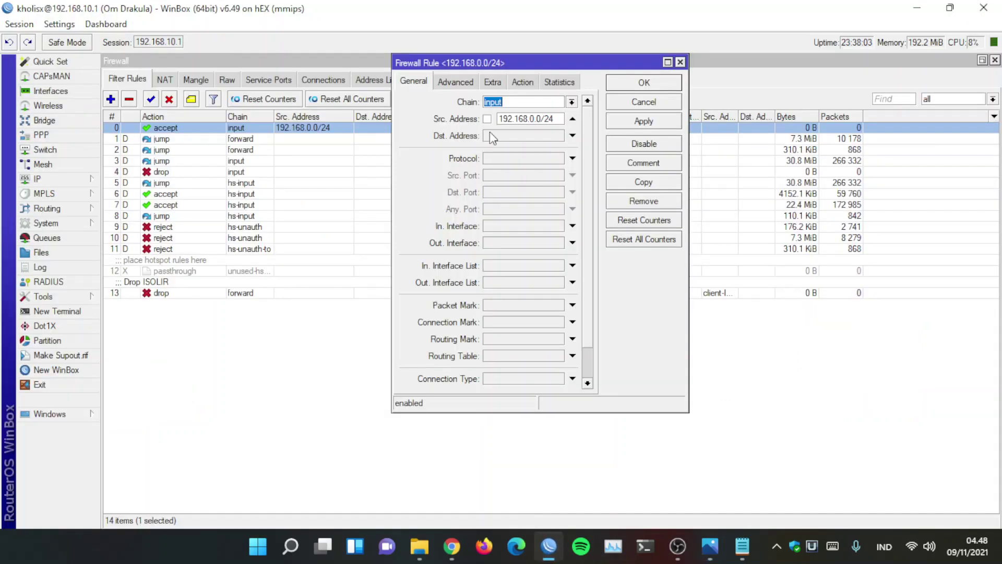
- Set the accept rule's source address to 192.168.5.0/24 and apply the change
{"action": "left_click", "coordinate": [534, 118]}
{"action": "key", "text": "BackSpace"}
{"action": "type", "text": "5"}
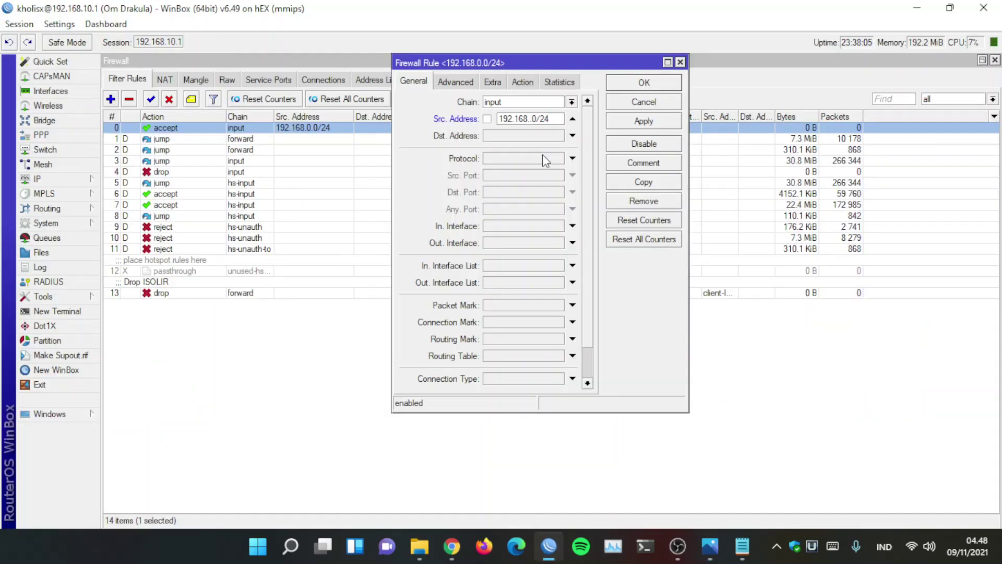
{"action": "left_click", "coordinate": [638, 123]}
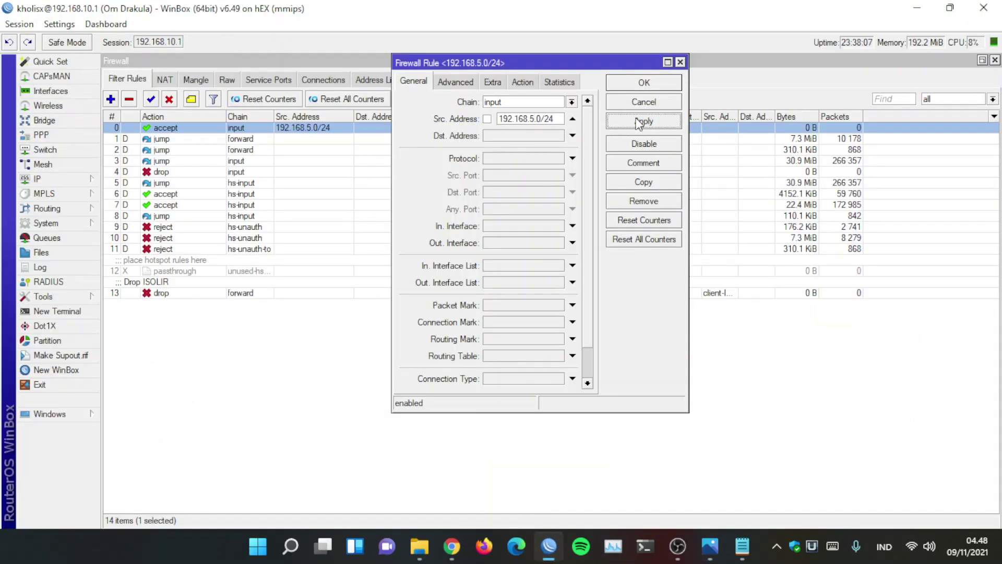
- Check the topology diagram in Photos, return to WinBox to review the accept rule's source address and action, and close the rule
{"action": "left_click", "coordinate": [710, 548]}
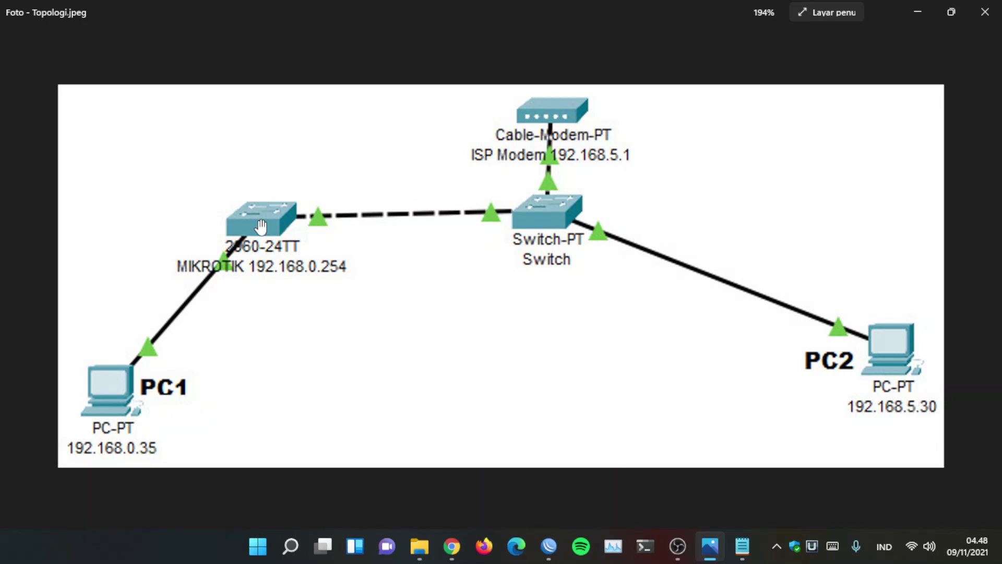
{"action": "left_click", "coordinate": [549, 547]}
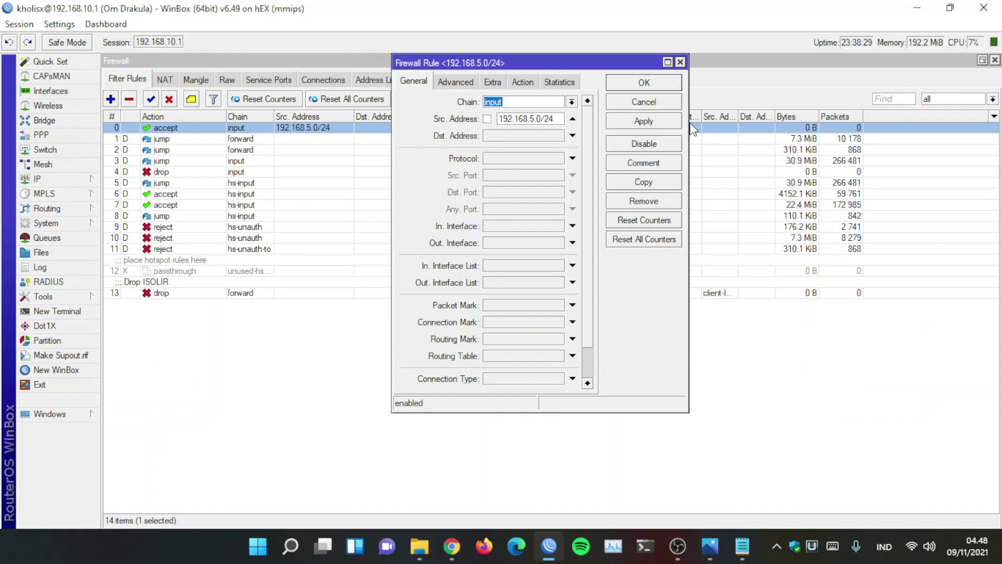
{"action": "left_click_drag", "start_coordinate": [687, 121], "coordinate": [762, 122]}
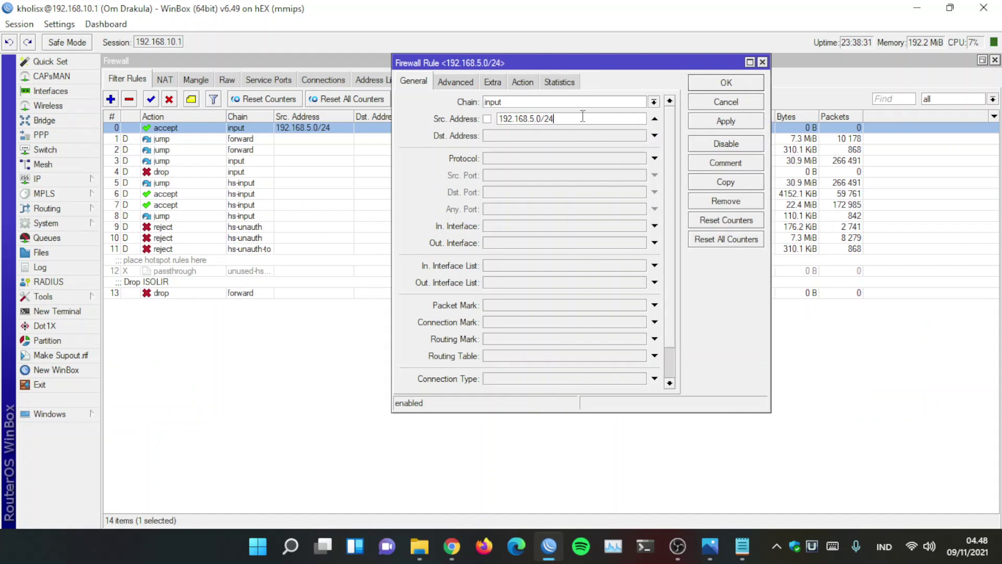
{"action": "left_click_drag", "start_coordinate": [583, 116], "coordinate": [496, 118]}
{"action": "left_click", "coordinate": [527, 116]}
{"action": "left_click", "coordinate": [524, 82]}
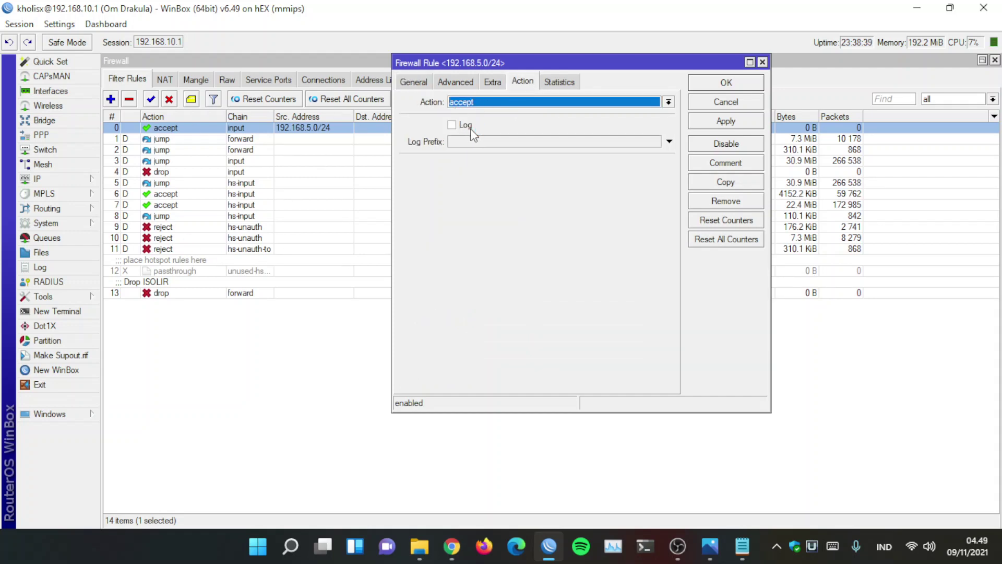
{"action": "left_click", "coordinate": [413, 82]}
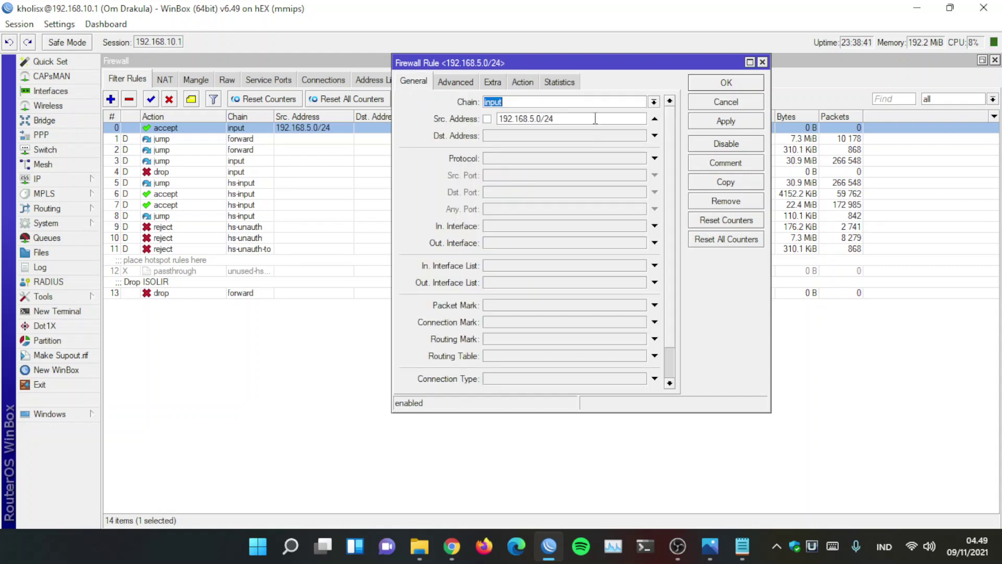
{"action": "left_click", "coordinate": [727, 82]}
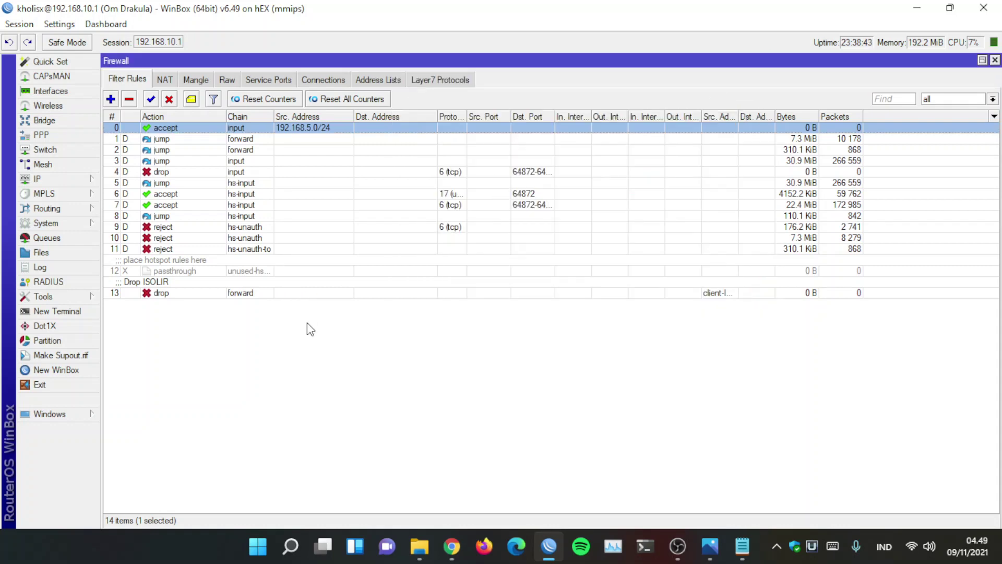
- Delete the accept rule for source 192.168.5.0/24 from the filter rules
{"action": "left_click", "coordinate": [284, 392]}
{"action": "left_click", "coordinate": [201, 129]}
{"action": "left_click", "coordinate": [297, 139]}
{"action": "left_click", "coordinate": [295, 130]}
{"action": "left_click", "coordinate": [129, 98]}
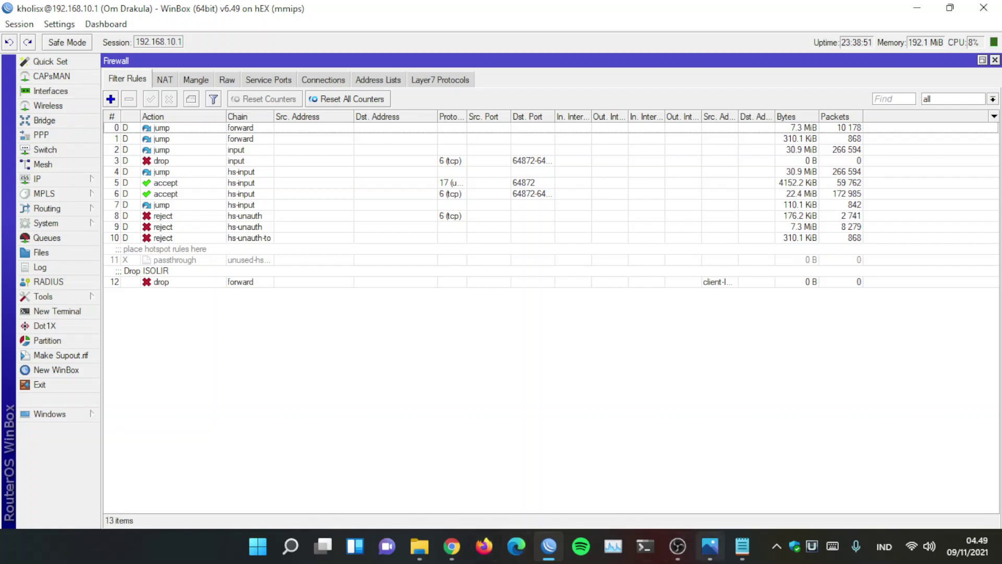
- Switch to Photos and examine the PC2 access question in Pertanyaan.png and the network layout in Topologi.jpeg
{"action": "left_click", "coordinate": [710, 547]}
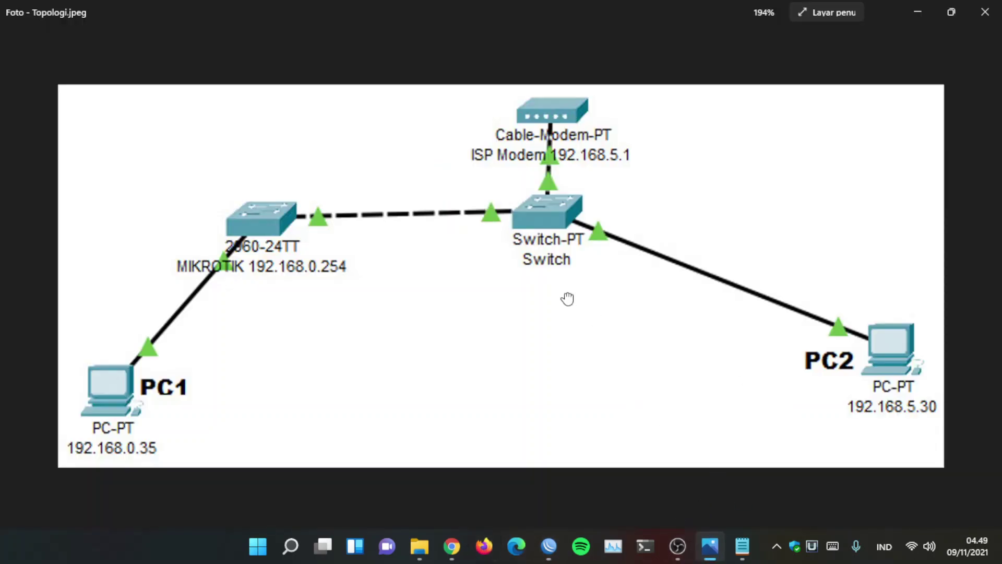
{"action": "scroll", "coordinate": [567, 300], "scroll_direction": "down", "scroll_amount": 3}
{"action": "key", "text": "Left"}
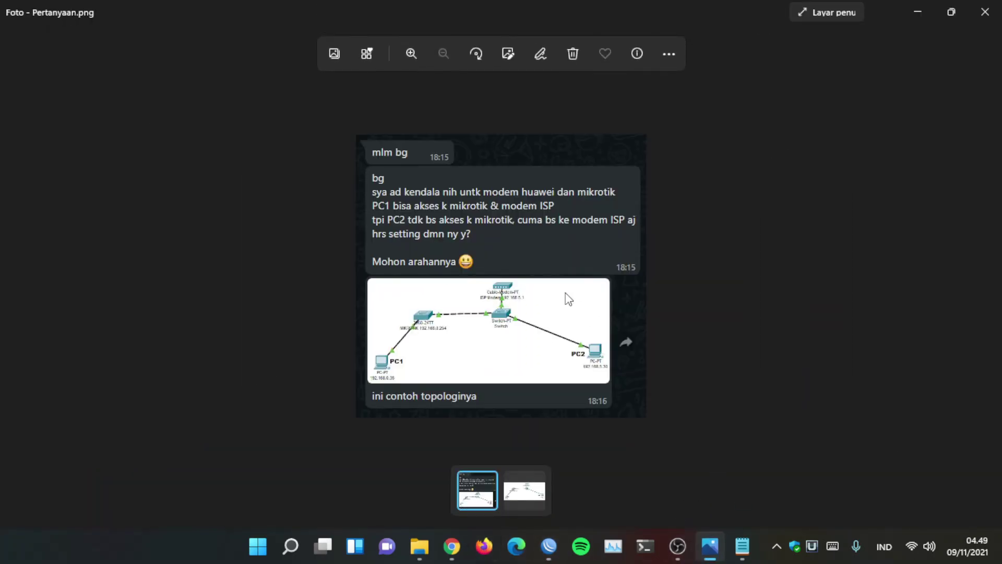
{"action": "scroll", "coordinate": [479, 214], "scroll_direction": "up", "scroll_amount": 5}
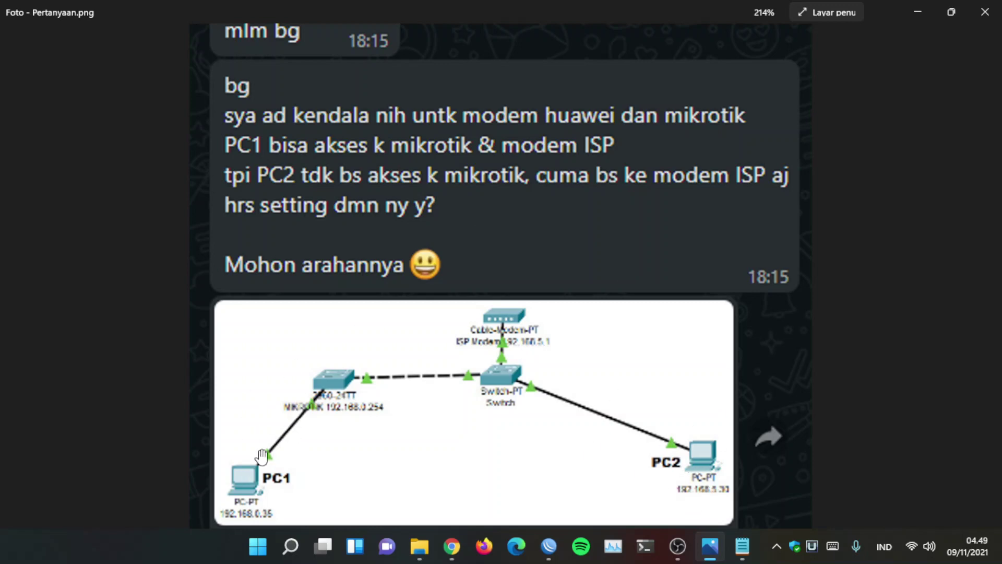
{"action": "scroll", "coordinate": [264, 457], "scroll_direction": "down", "scroll_amount": 5}
{"action": "key", "text": "Right"}
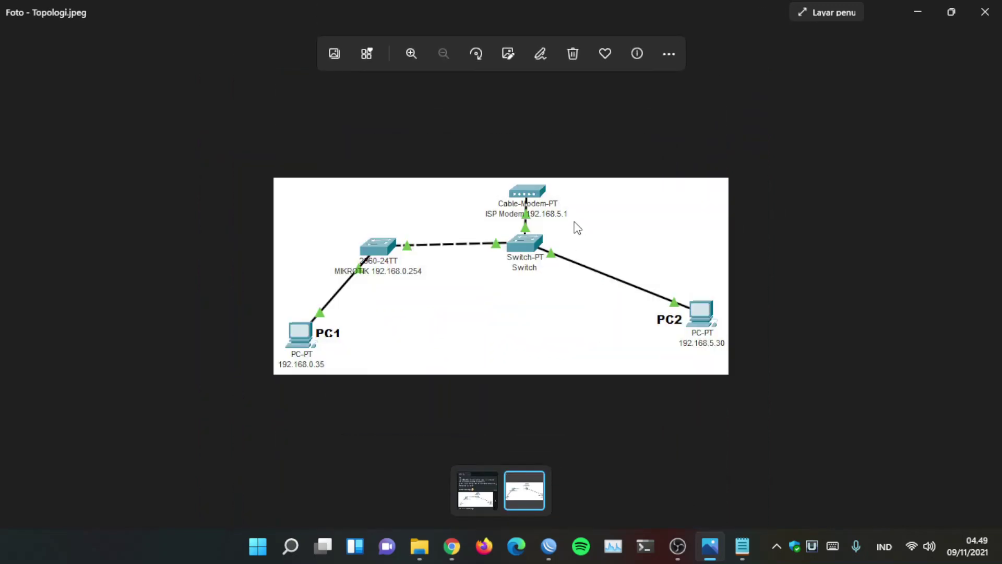
{"action": "scroll", "coordinate": [576, 228], "scroll_direction": "up", "scroll_amount": 4}
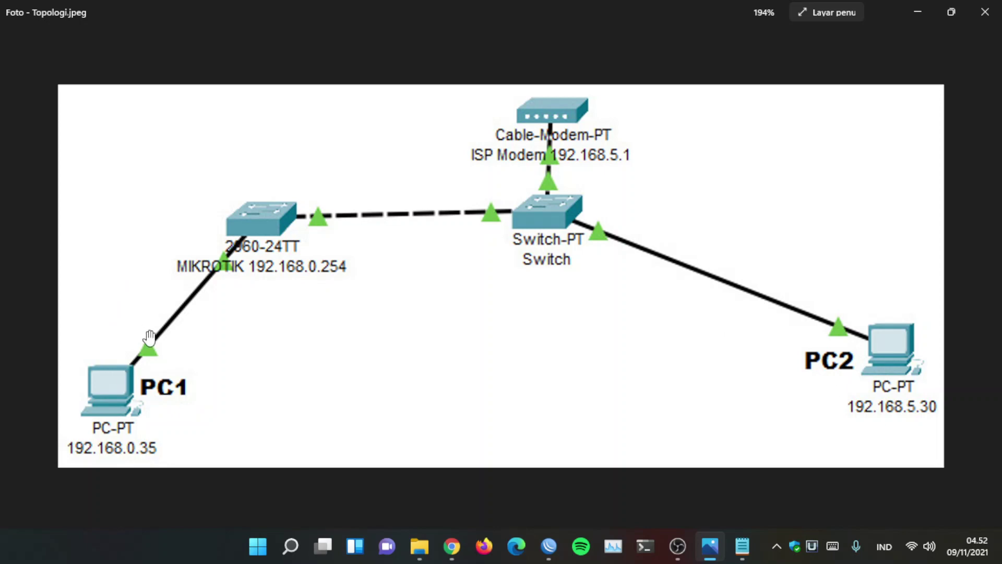
- Switch to Chrome, log in to the Huawei HG8245H5 modem page with the saved user name and password, and dismiss the password warning
{"action": "left_click", "coordinate": [452, 547]}
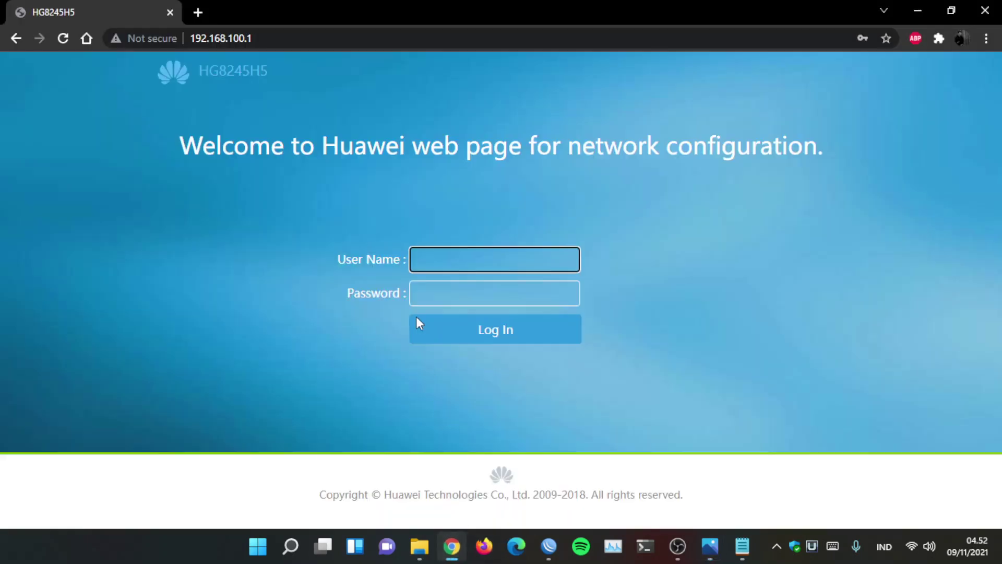
{"action": "left_click", "coordinate": [454, 260]}
{"action": "left_click", "coordinate": [458, 295]}
{"action": "left_click", "coordinate": [496, 329]}
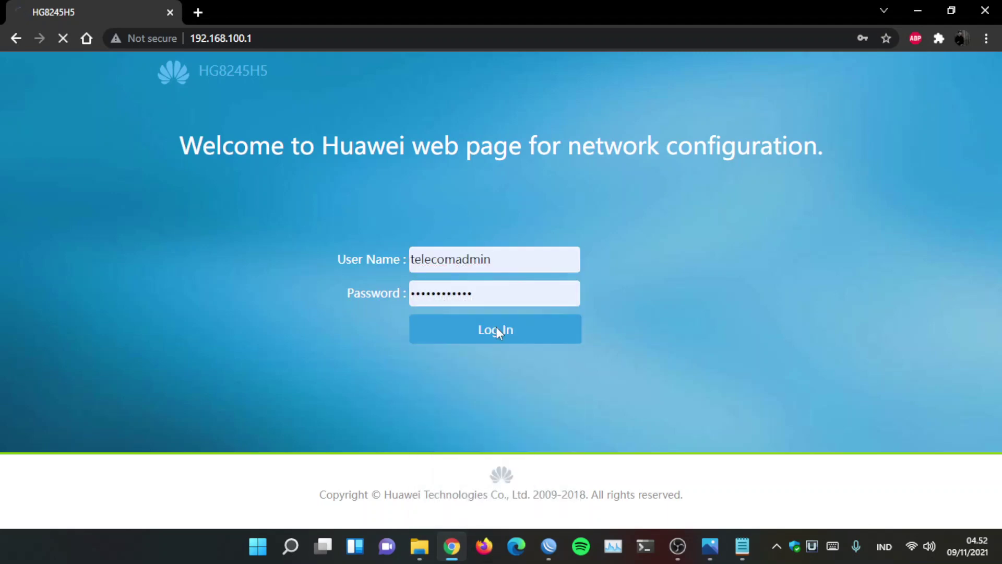
{"action": "left_click", "coordinate": [677, 546]}
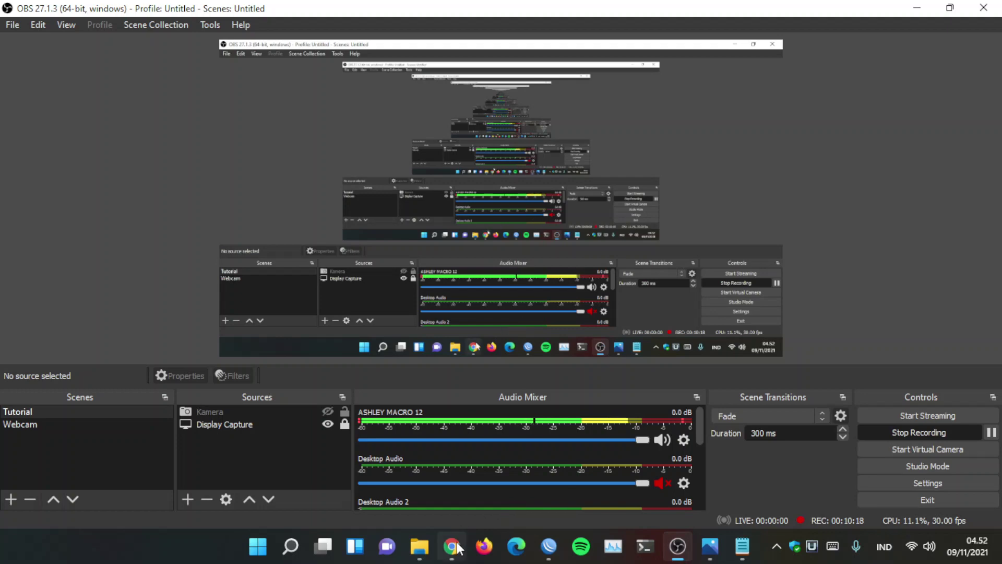
{"action": "left_click", "coordinate": [452, 547]}
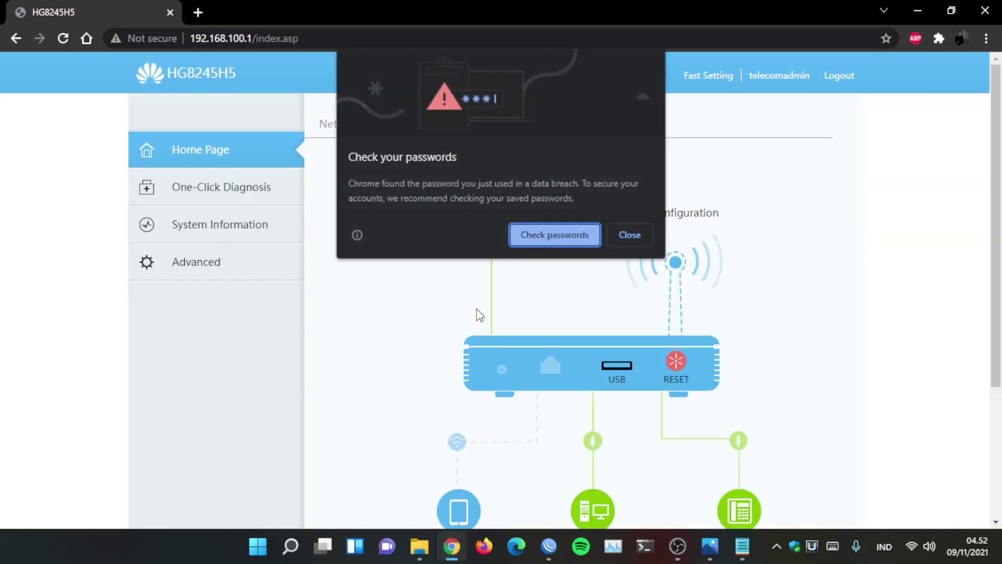
{"action": "left_click", "coordinate": [629, 239]}
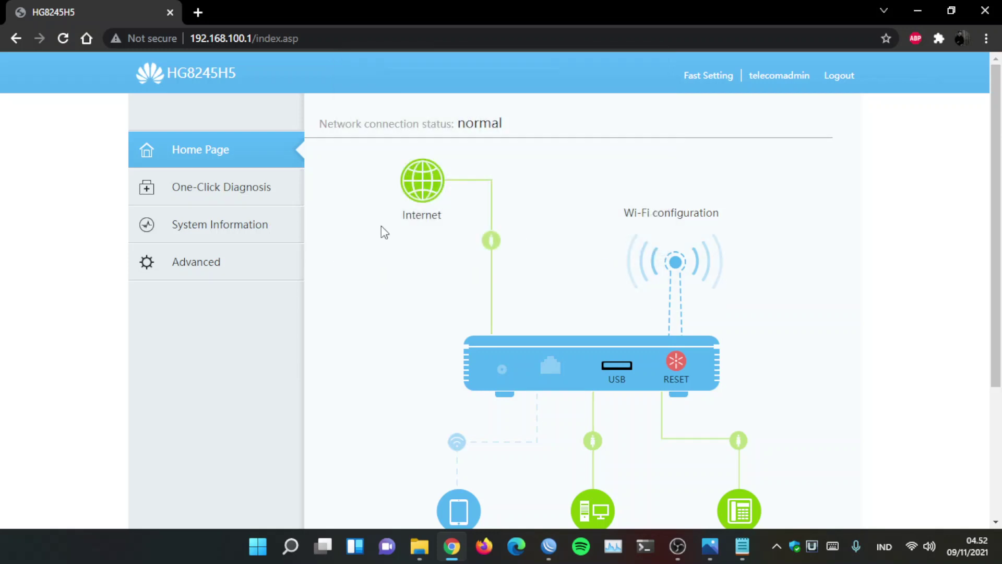
- Open the modem's IPv4 Static Route configuration among the advanced route settings
{"action": "left_click", "coordinate": [232, 269]}
{"action": "left_click", "coordinate": [265, 232]}
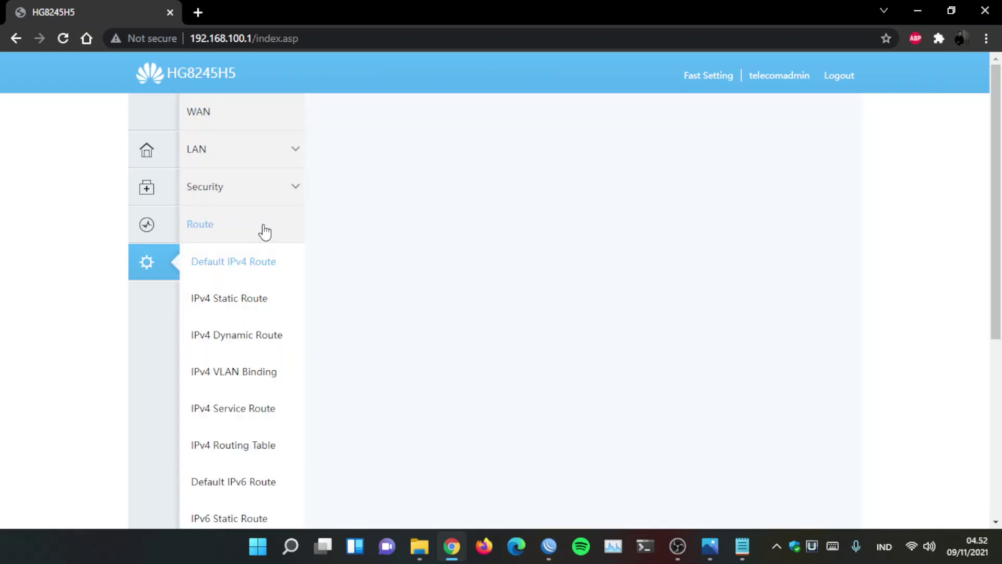
{"action": "left_click", "coordinate": [257, 302]}
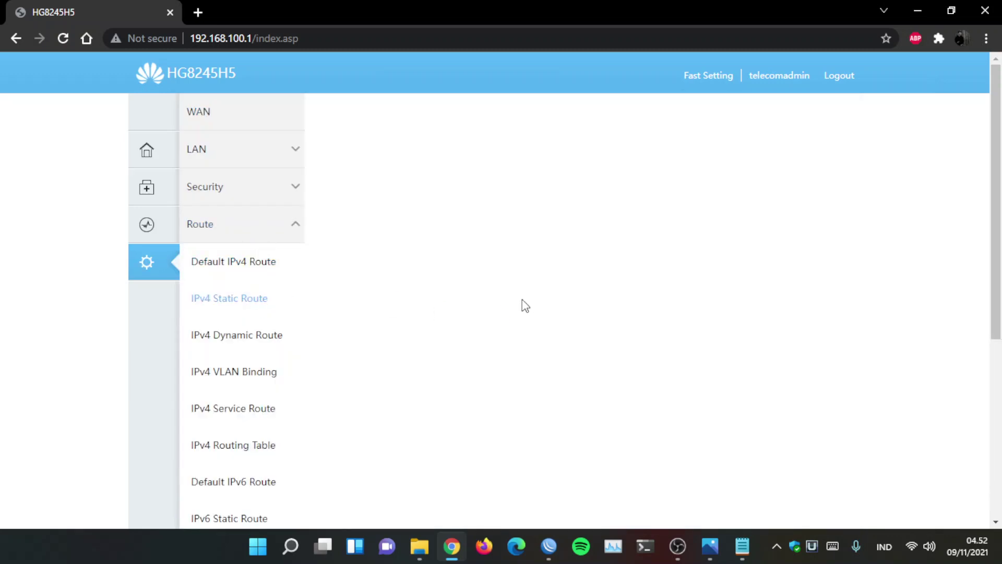
{"action": "scroll", "coordinate": [239, 297], "scroll_direction": "down", "scroll_amount": 3}
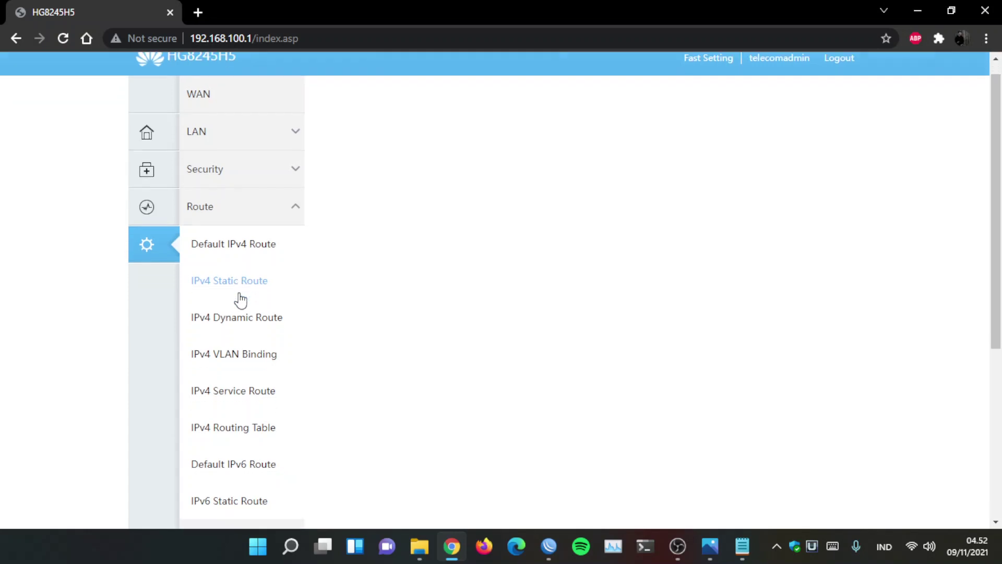
{"action": "scroll", "coordinate": [335, 298], "scroll_direction": "up", "scroll_amount": 3}
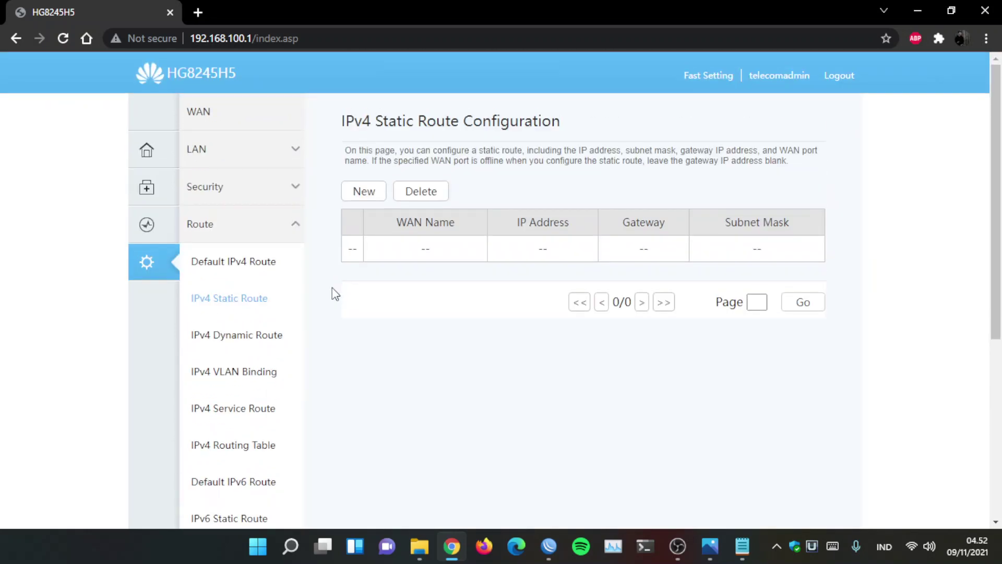
- Add an IP-format static route on br0 for 192.168.0.0, subnet mask 255.255.255.0, gateway 192.168.5.5, and apply it
{"action": "left_click", "coordinate": [364, 191]}
{"action": "left_click", "coordinate": [504, 331]}
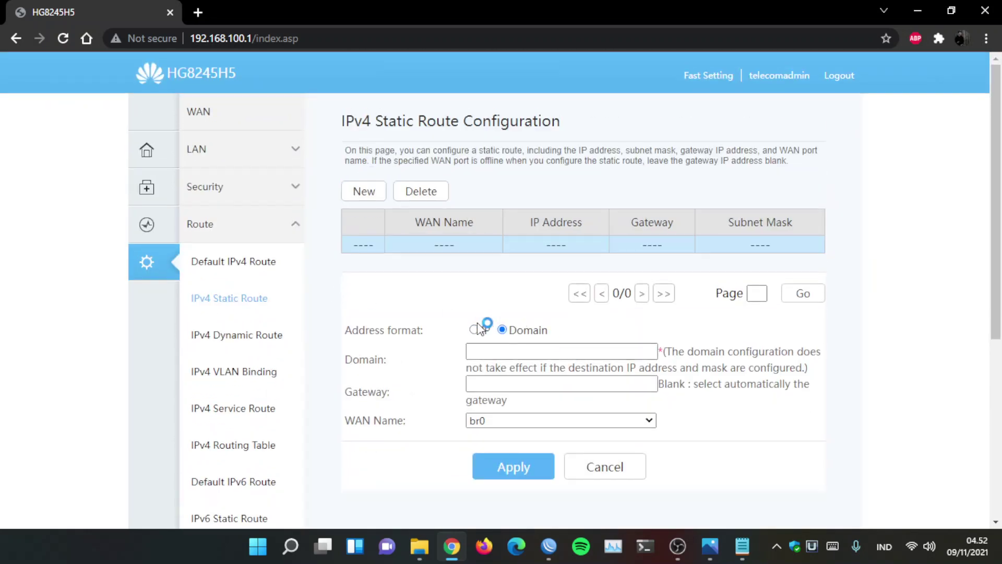
{"action": "left_click", "coordinate": [474, 330]}
{"action": "left_click", "coordinate": [529, 353]}
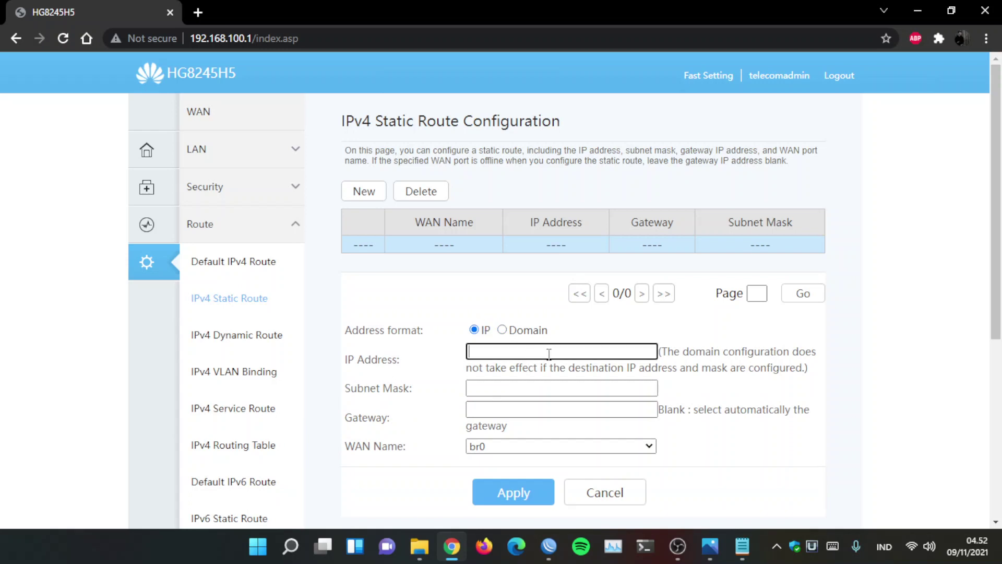
{"action": "scroll", "coordinate": [493, 242], "scroll_direction": "down", "scroll_amount": 3}
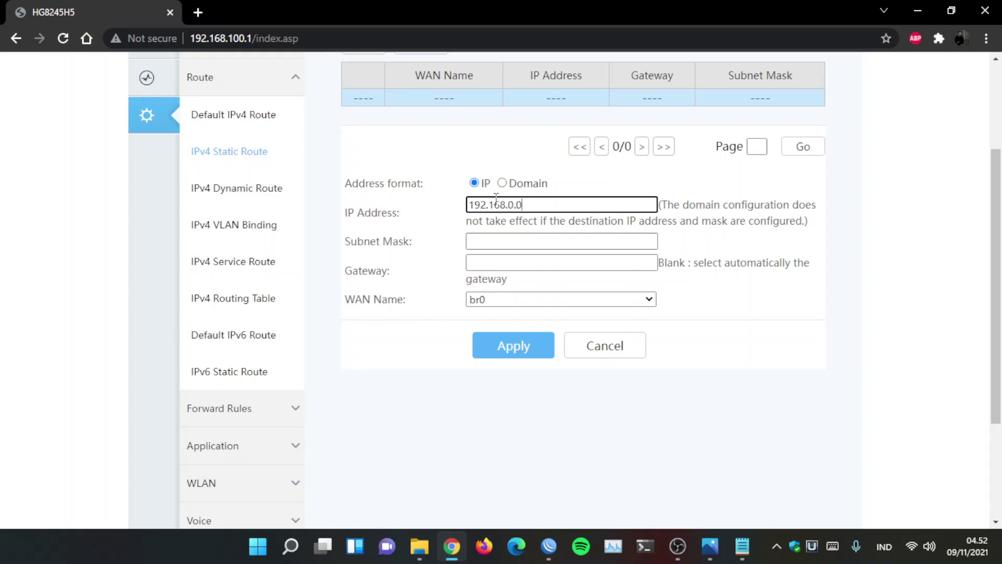
{"action": "key", "text": "Tab"}
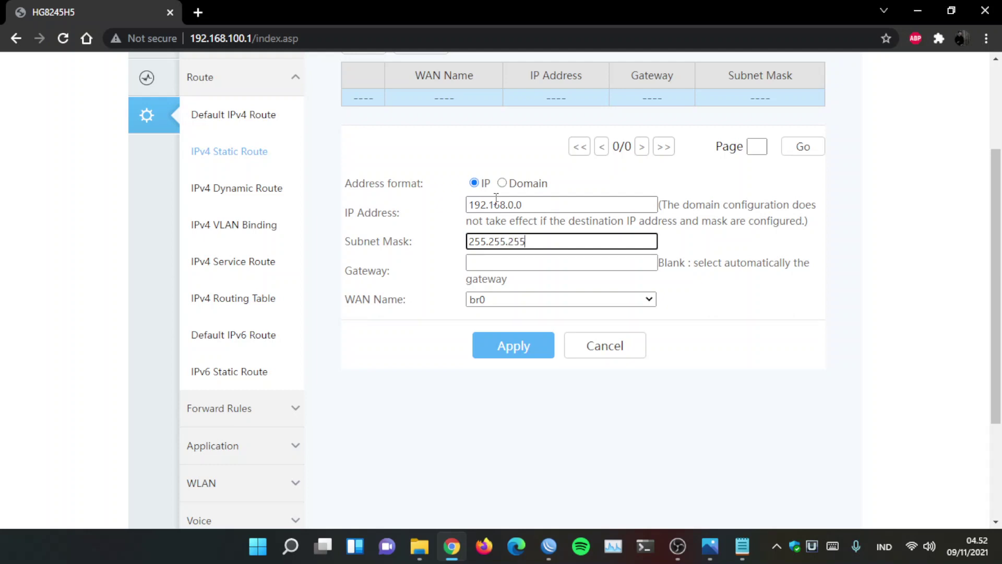
{"action": "left_click", "coordinate": [486, 261]}
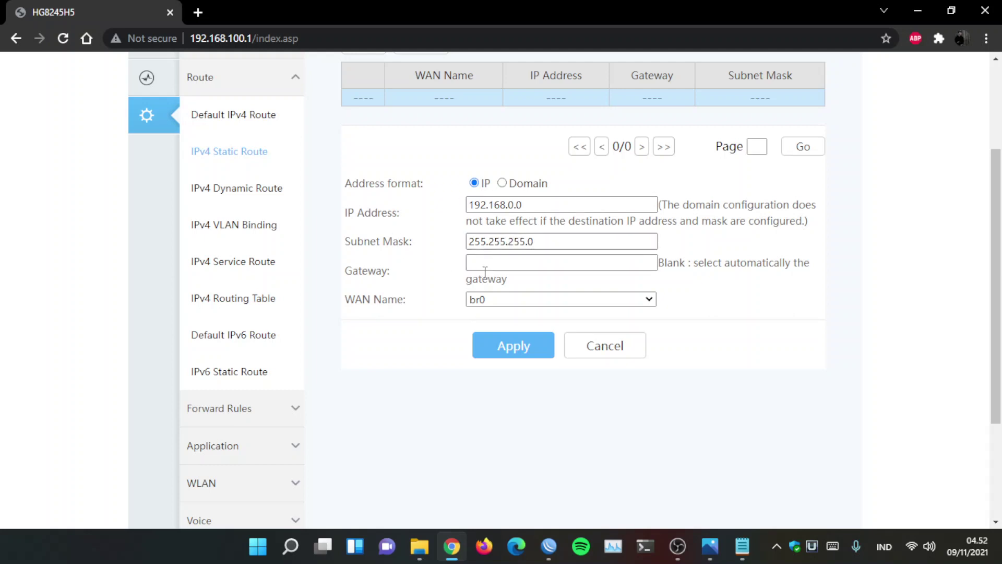
{"action": "scroll", "coordinate": [584, 312], "scroll_direction": "up", "scroll_amount": 3}
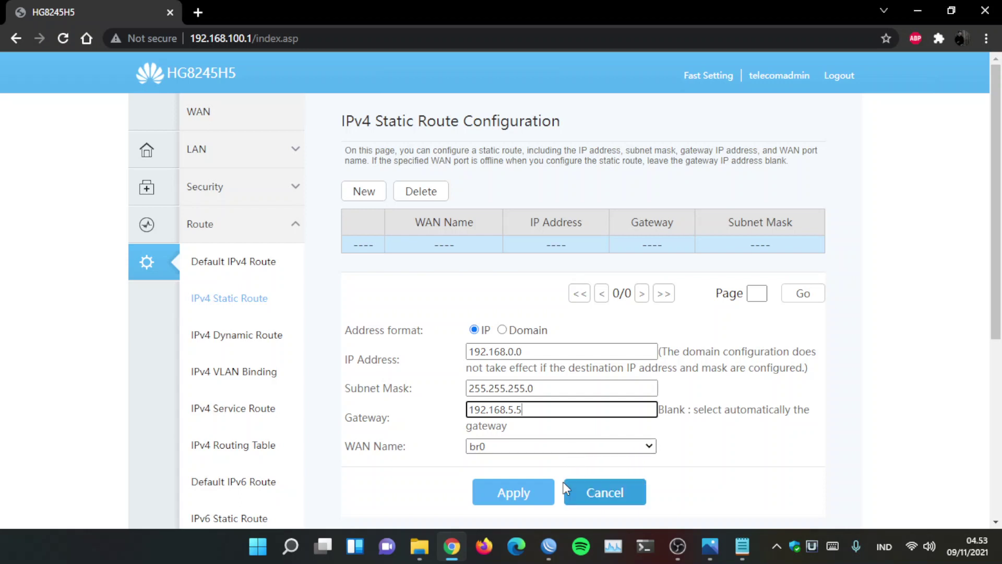
{"action": "left_click", "coordinate": [518, 495]}
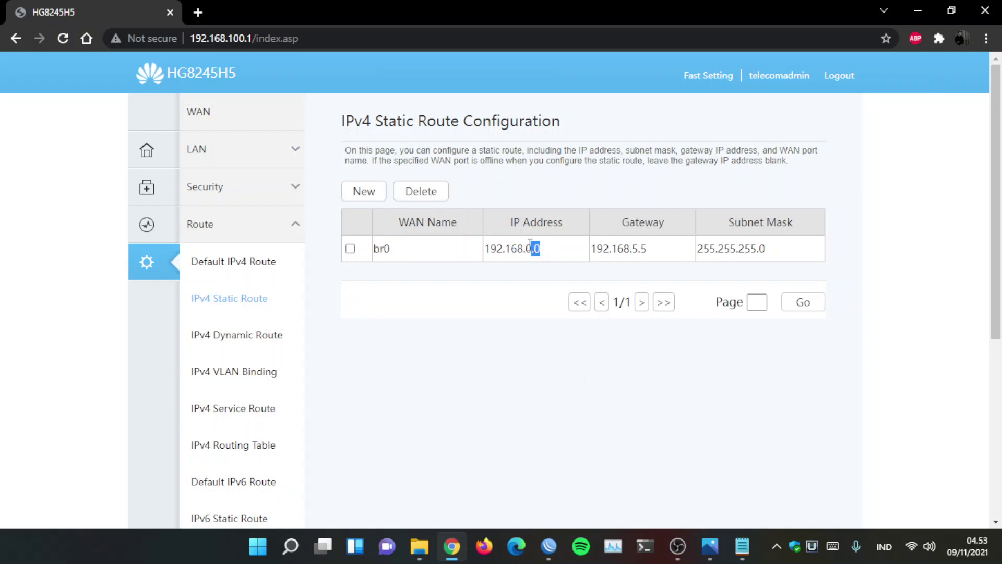
- Review the static route's destination address and gateway, comparing them with the network layout in Topologi.jpeg in Photos
{"action": "left_click_drag", "start_coordinate": [531, 245], "coordinate": [489, 240]}
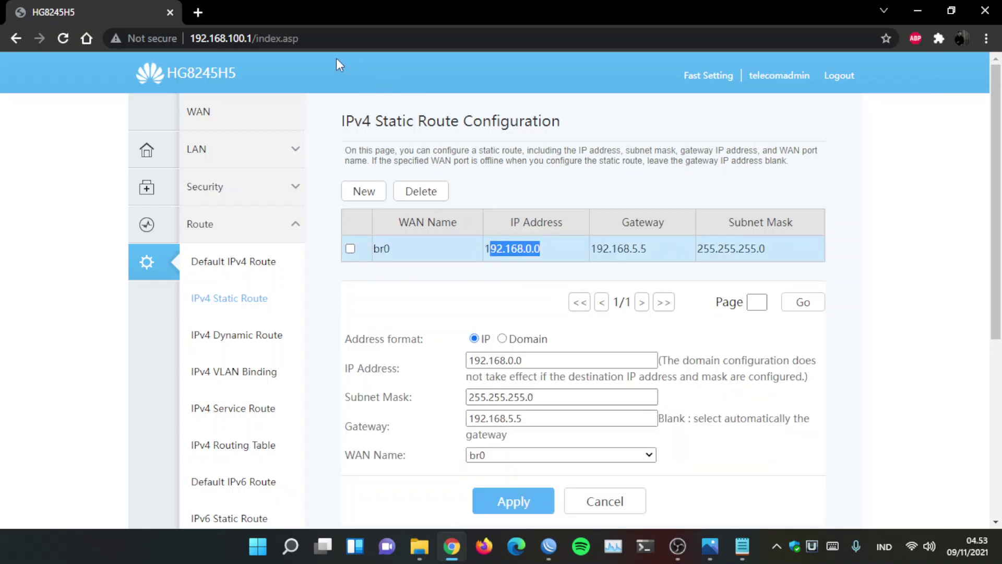
{"action": "left_click", "coordinate": [529, 246]}
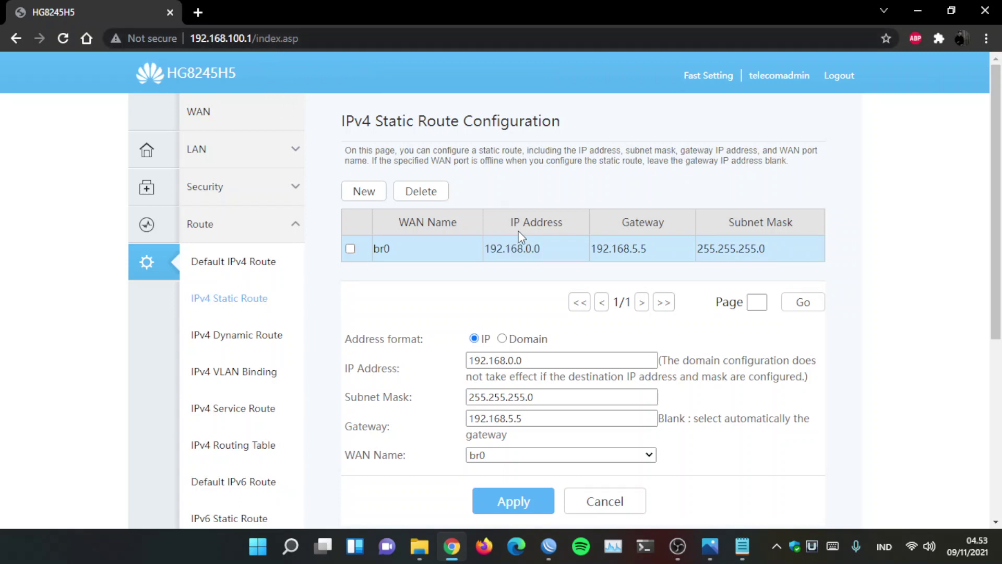
{"action": "left_click", "coordinate": [608, 245]}
{"action": "left_click", "coordinate": [710, 546]}
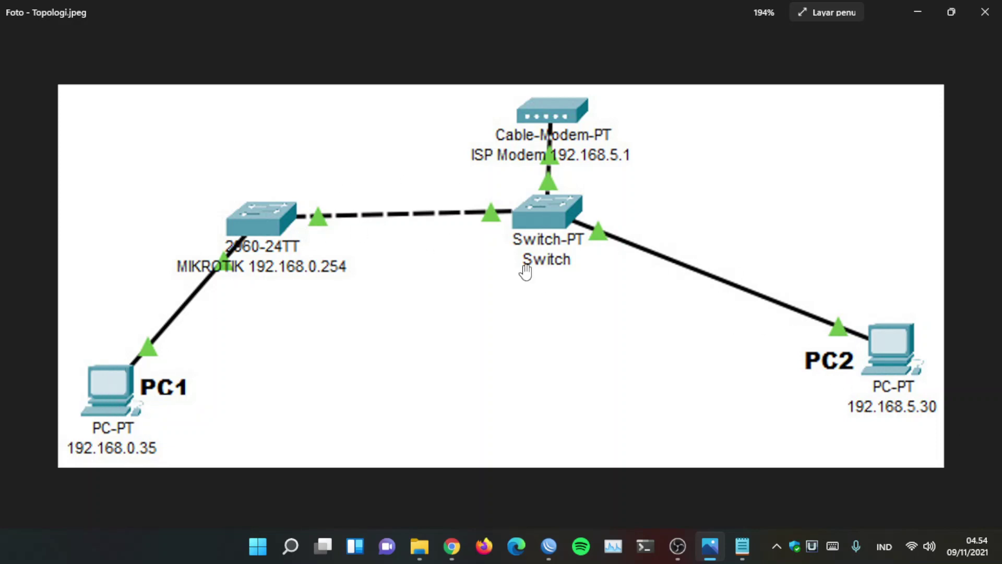
{"action": "left_click", "coordinate": [452, 546]}
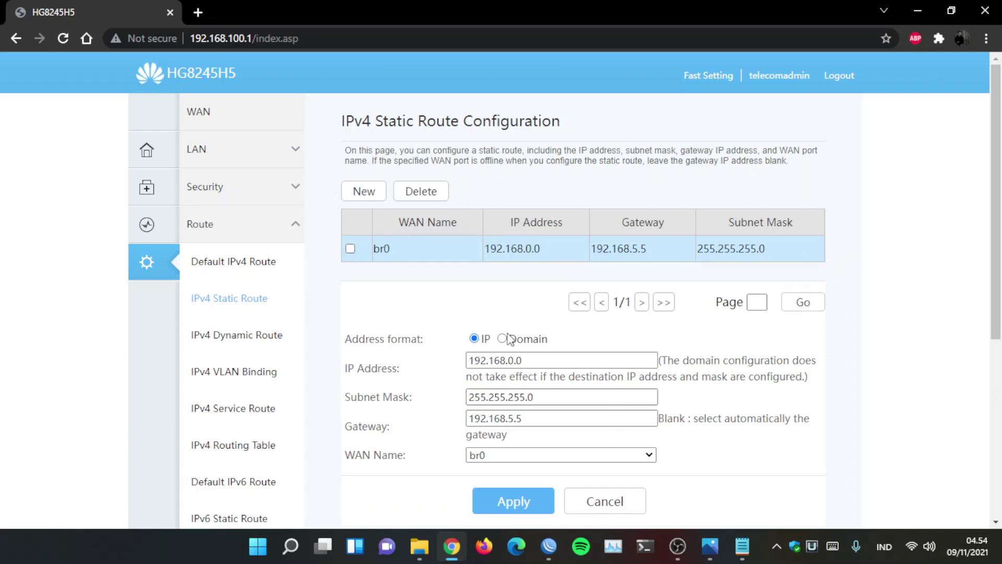
{"action": "mouse_move", "coordinate": [744, 548]}
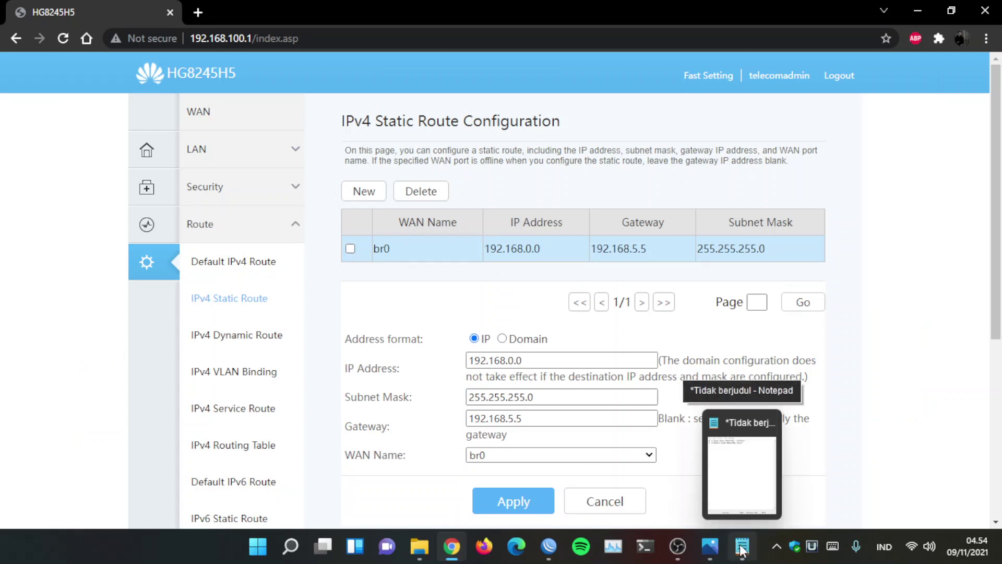
{"action": "left_click", "coordinate": [712, 554]}
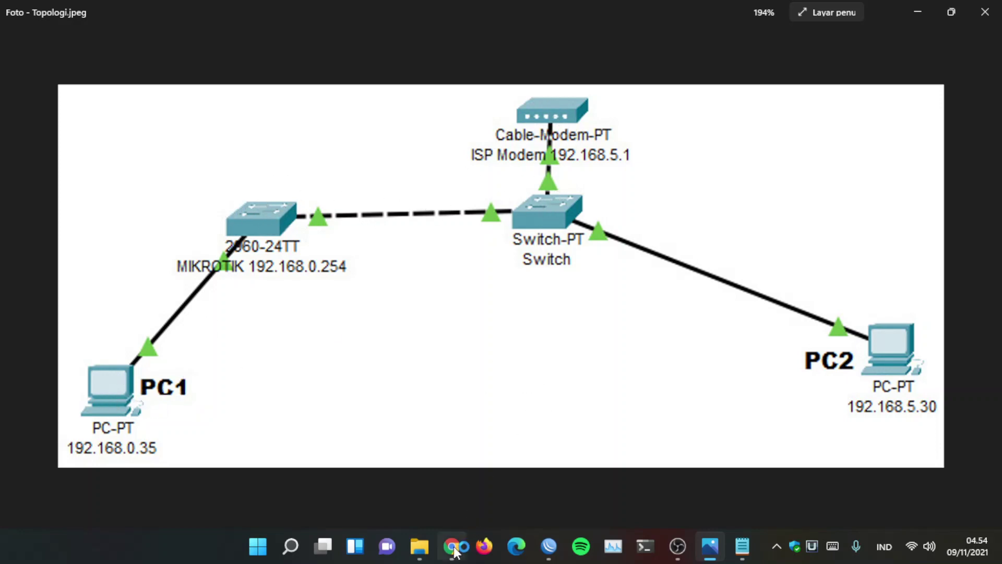
- Return to Chrome and delete the br0 static route for 192.168.0.0 from the modem
{"action": "mouse_move", "coordinate": [454, 554]}
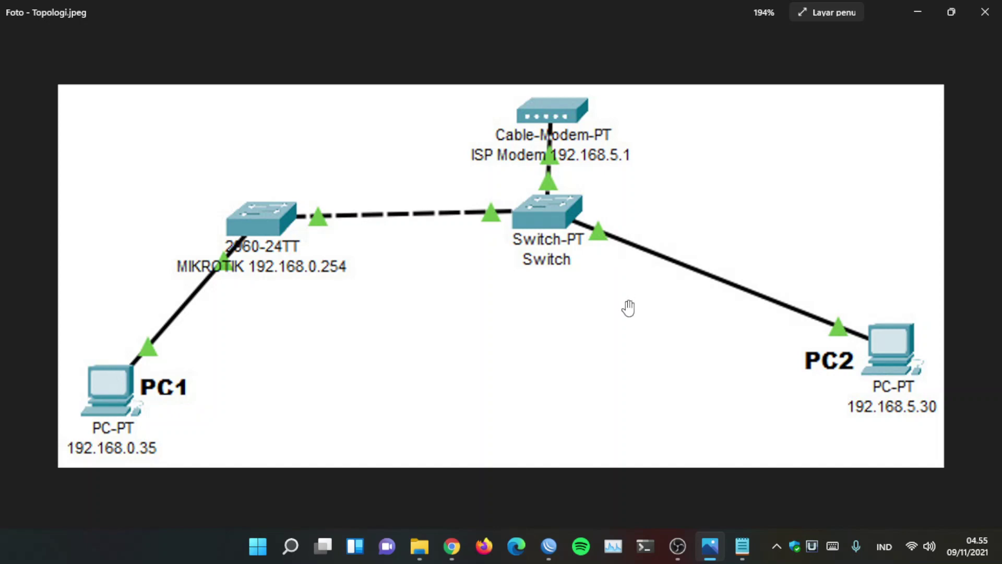
{"action": "left_click", "coordinate": [453, 546]}
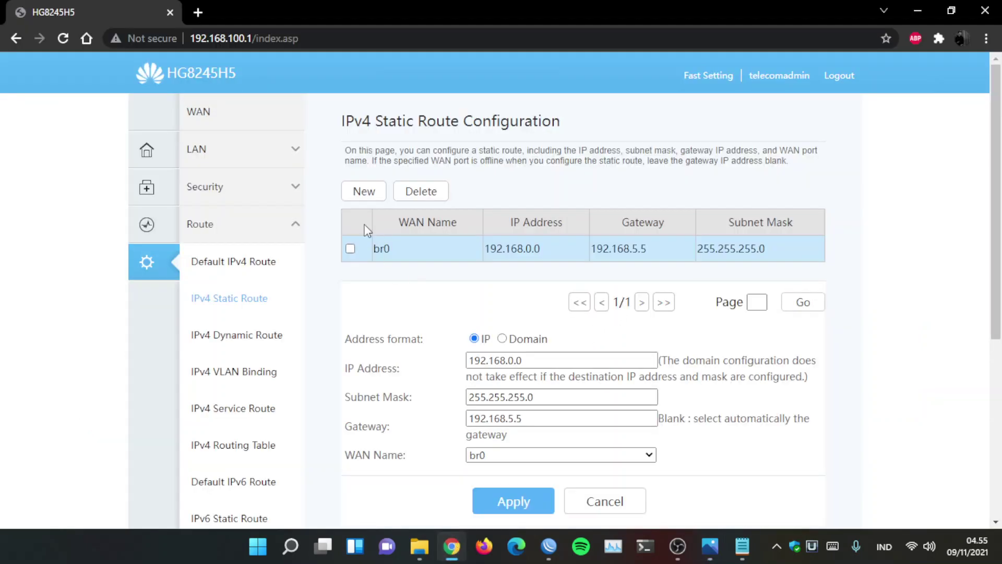
{"action": "left_click", "coordinate": [417, 192]}
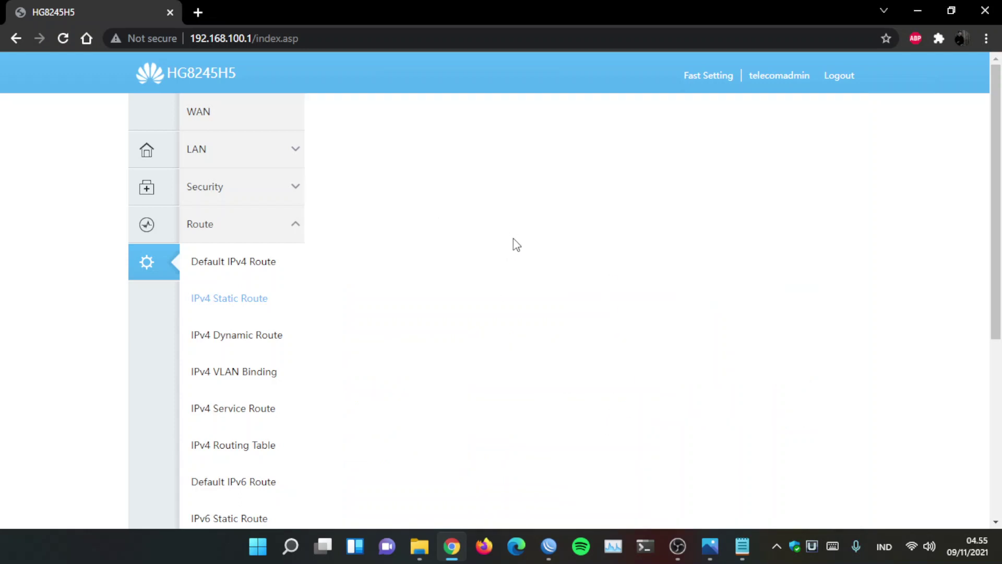
- Check the Notepad list of causes, then in Photos examine the PC2 access question in Pertanyaan.png and the layout in Topologi.jpeg
{"action": "mouse_move", "coordinate": [557, 549]}
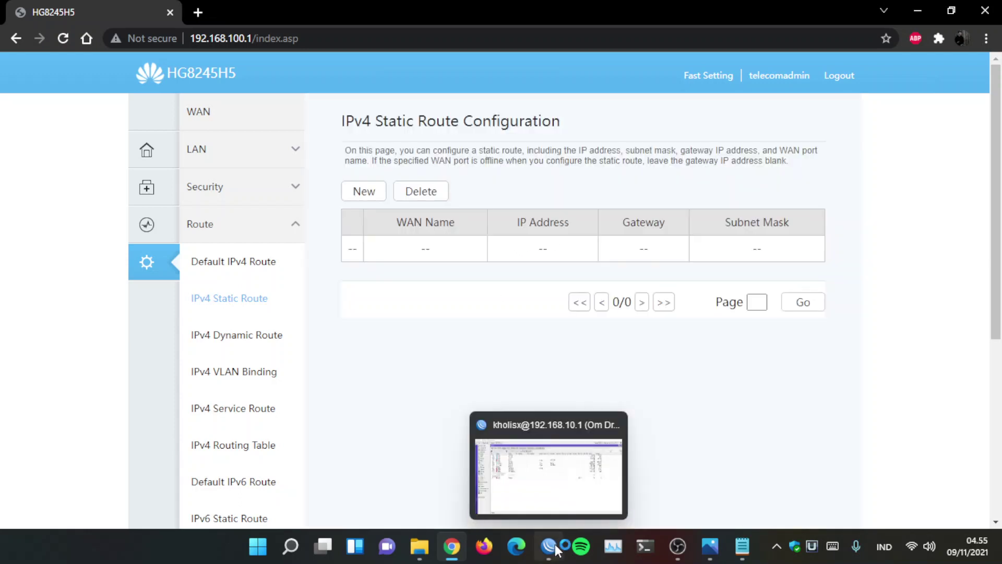
{"action": "left_click", "coordinate": [742, 547]}
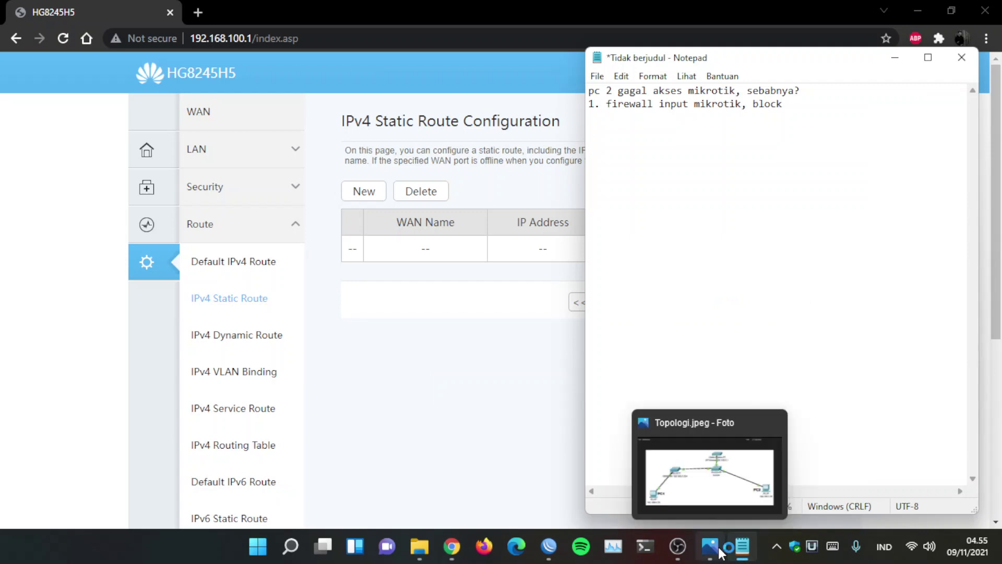
{"action": "left_click", "coordinate": [720, 552]}
{"action": "scroll", "coordinate": [643, 307], "scroll_direction": "down", "scroll_amount": 1}
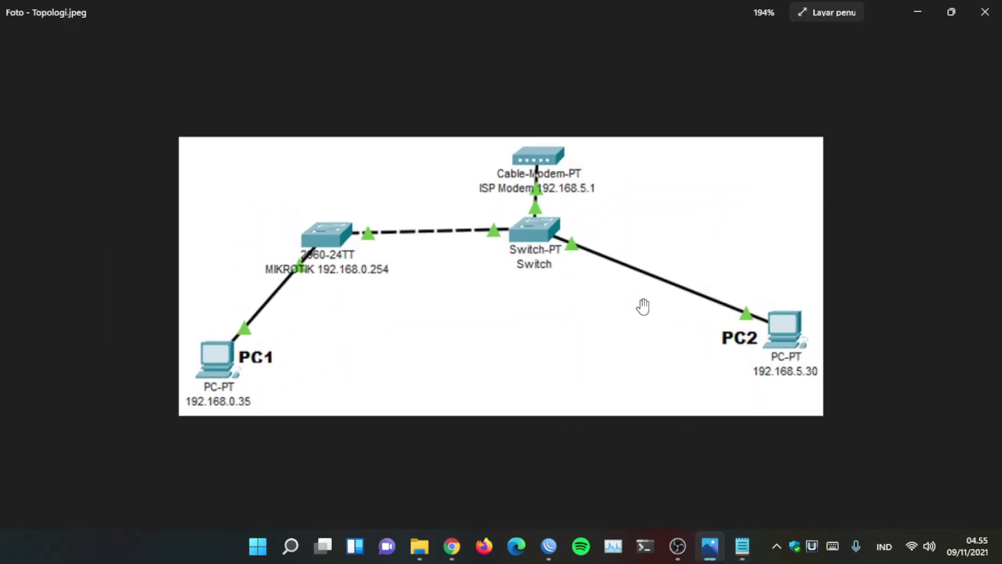
{"action": "scroll", "coordinate": [643, 307], "scroll_direction": "up", "scroll_amount": 1}
{"action": "scroll", "coordinate": [644, 306], "scroll_direction": "down", "scroll_amount": 1}
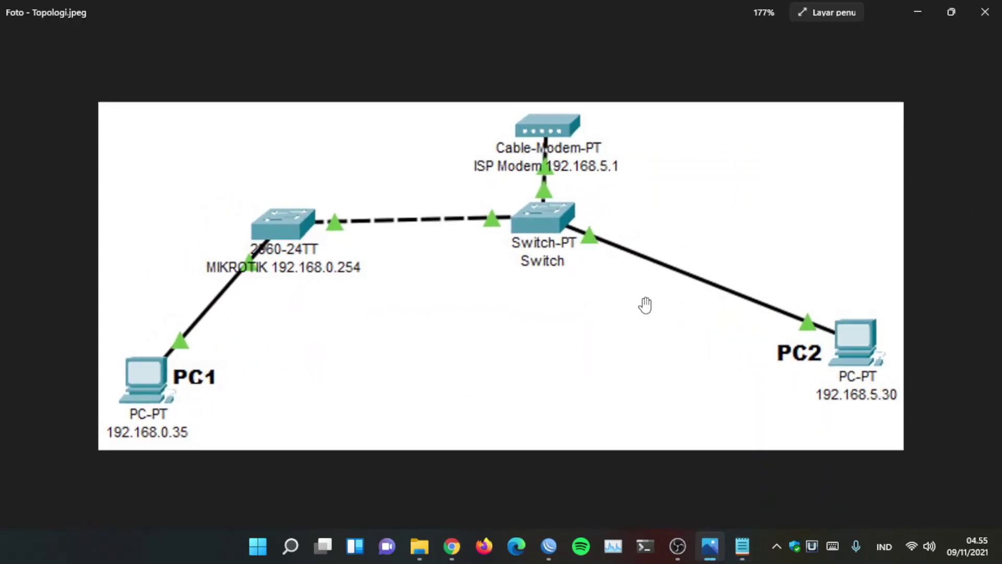
{"action": "scroll", "coordinate": [561, 342], "scroll_direction": "down", "scroll_amount": 2}
{"action": "key", "text": "Left"}
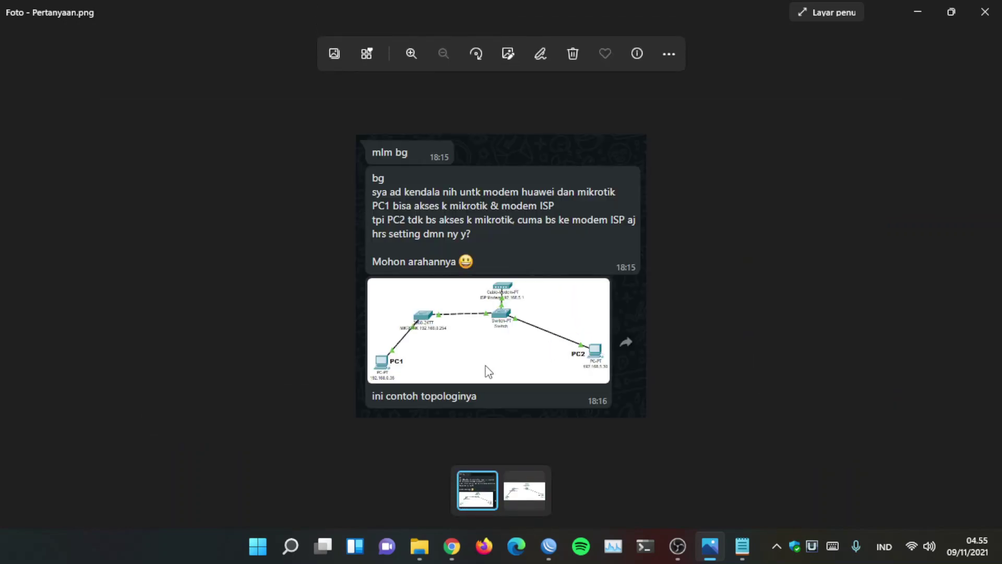
{"action": "scroll", "coordinate": [489, 371], "scroll_direction": "up", "scroll_amount": 2}
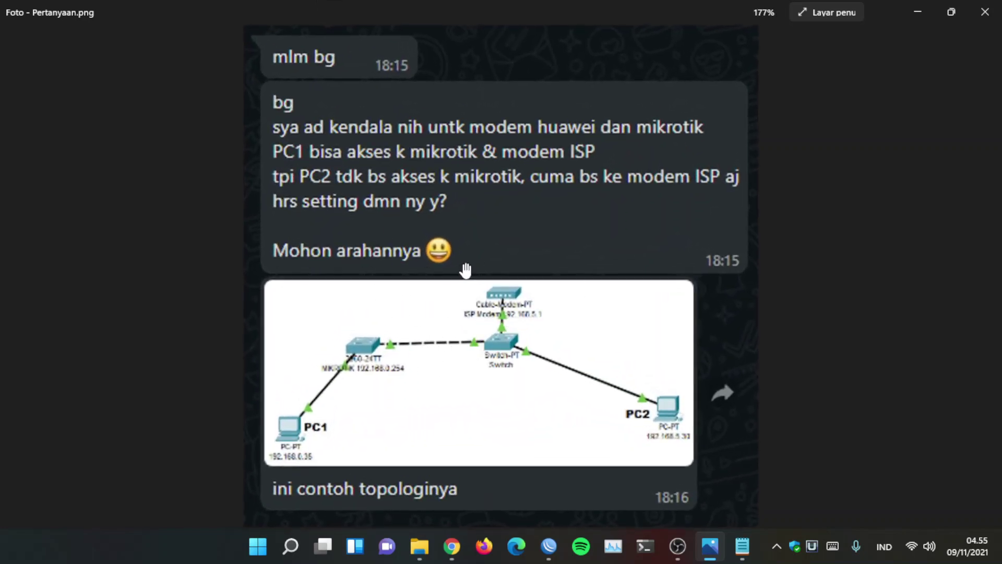
{"action": "scroll", "coordinate": [465, 270], "scroll_direction": "down", "scroll_amount": 2}
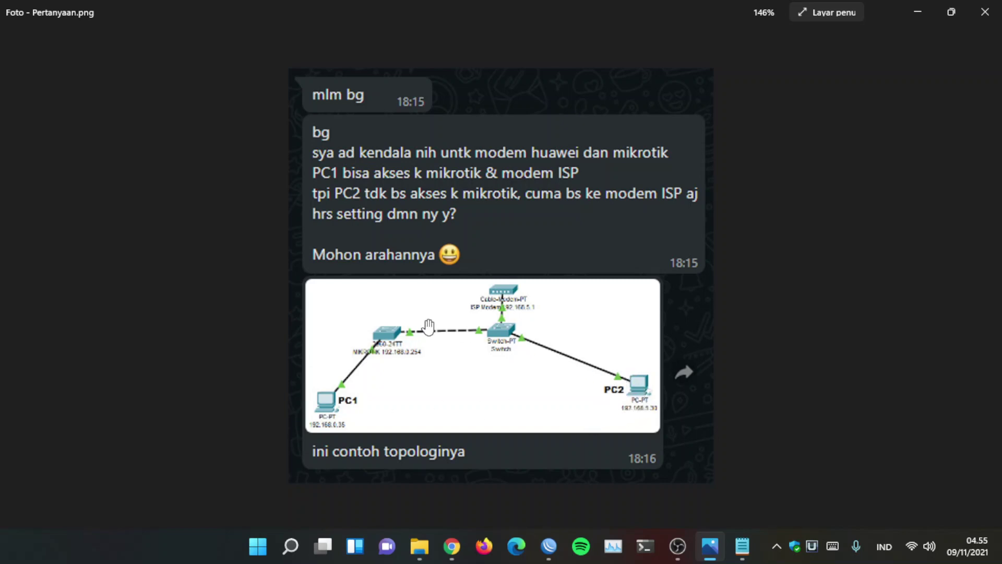
{"action": "scroll", "coordinate": [421, 328], "scroll_direction": "down", "scroll_amount": 1}
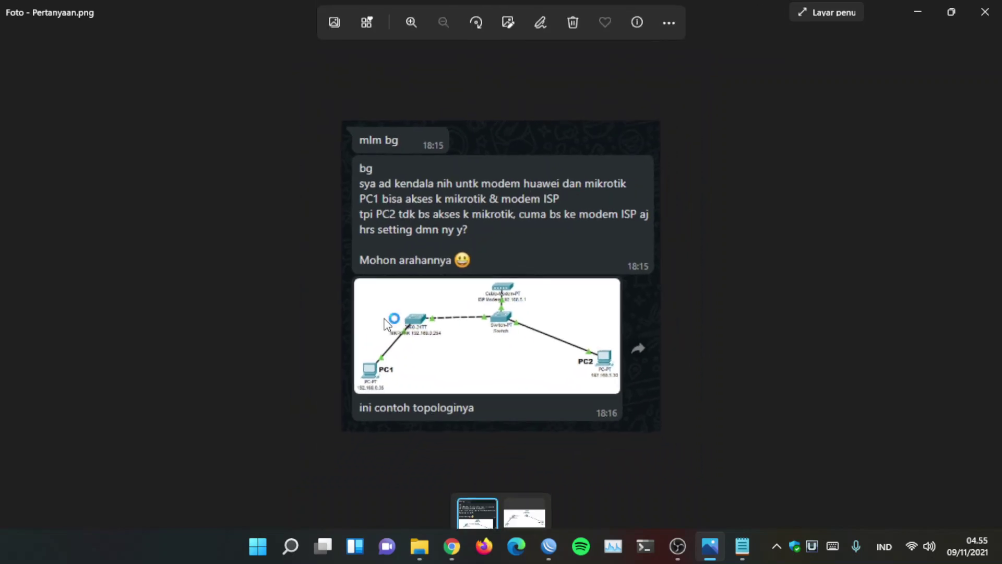
{"action": "key", "text": "Right"}
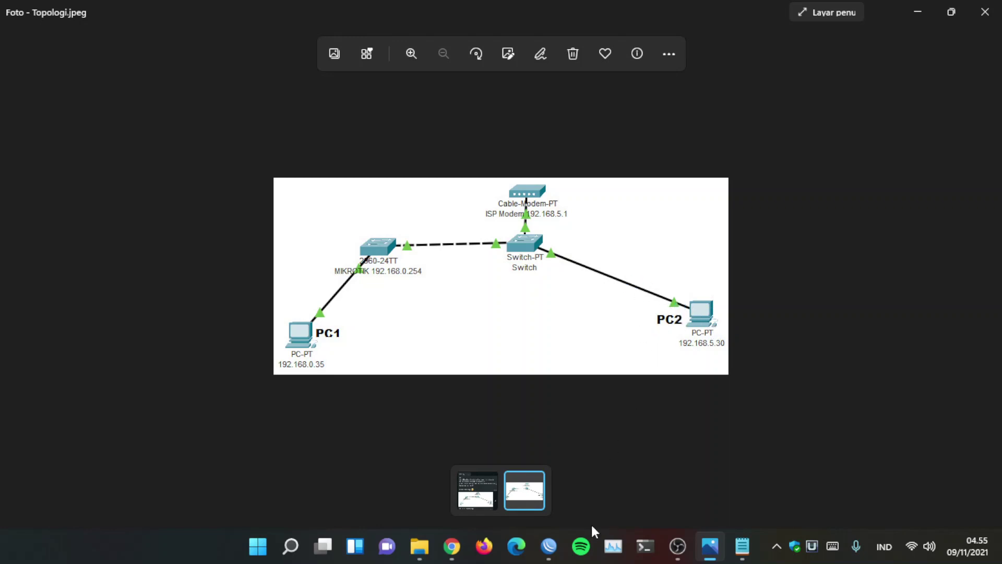
- Switch to WinBox and run a traceroute to PC1's address, 192.168.0.35
{"action": "left_click", "coordinate": [549, 546]}
{"action": "left_click", "coordinate": [73, 297]}
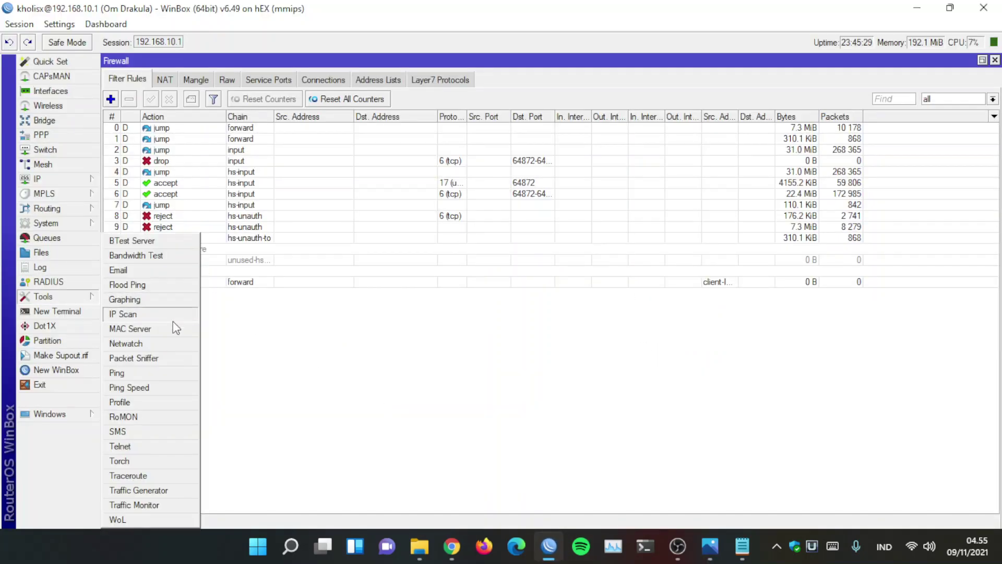
{"action": "left_click", "coordinate": [149, 462]}
{"action": "left_click", "coordinate": [127, 475]}
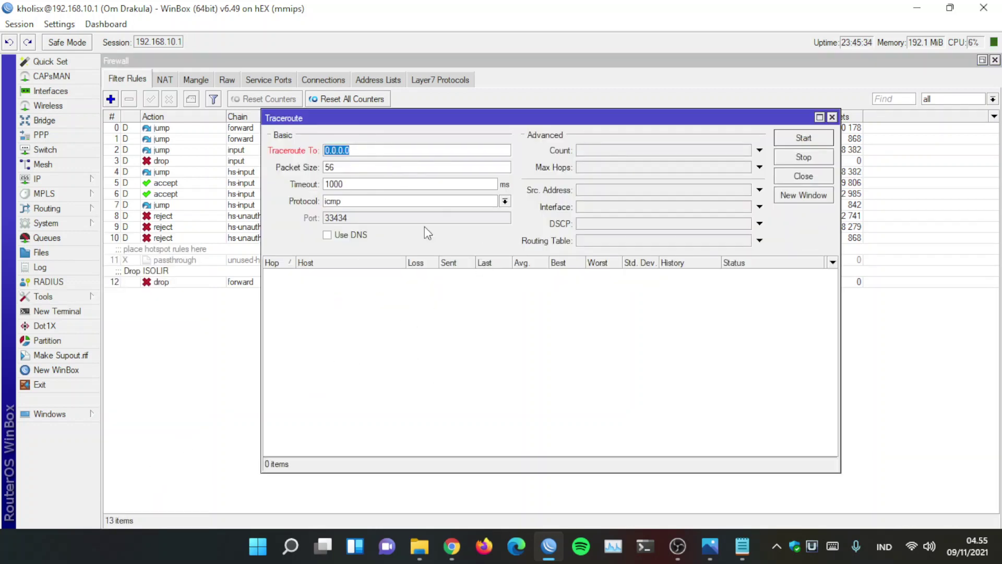
{"action": "type", "text": "192.168.0.35"}
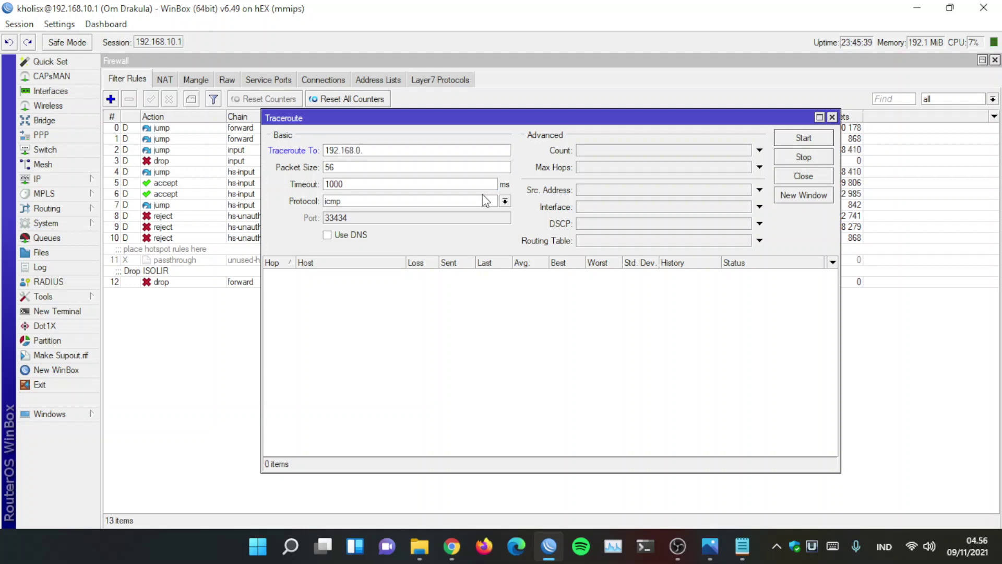
{"action": "left_click", "coordinate": [807, 138]}
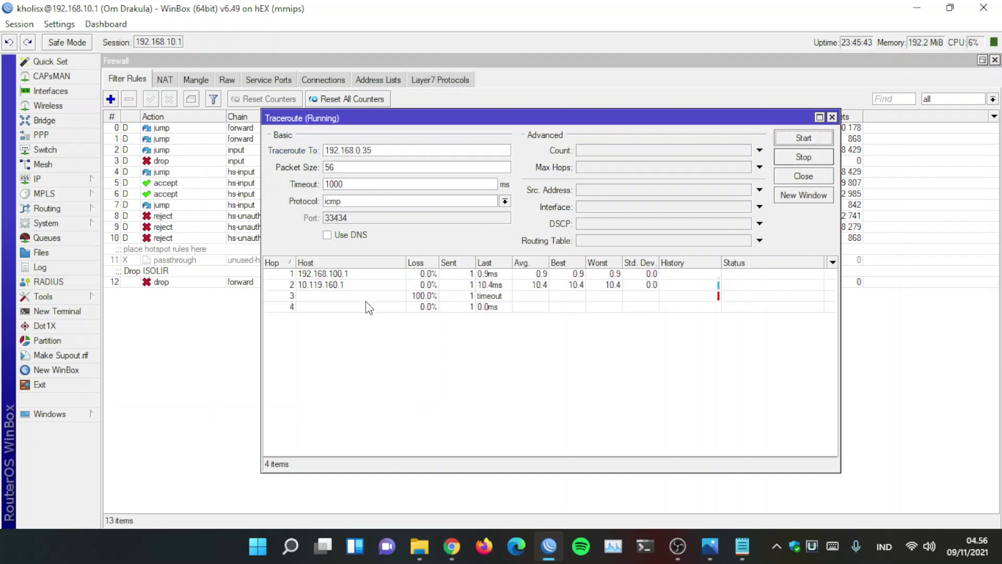
- Inspect the traceroute hops from the first to the seventh as they are traced, and stop the trace
{"action": "left_click", "coordinate": [346, 275]}
{"action": "left_click", "coordinate": [345, 285]}
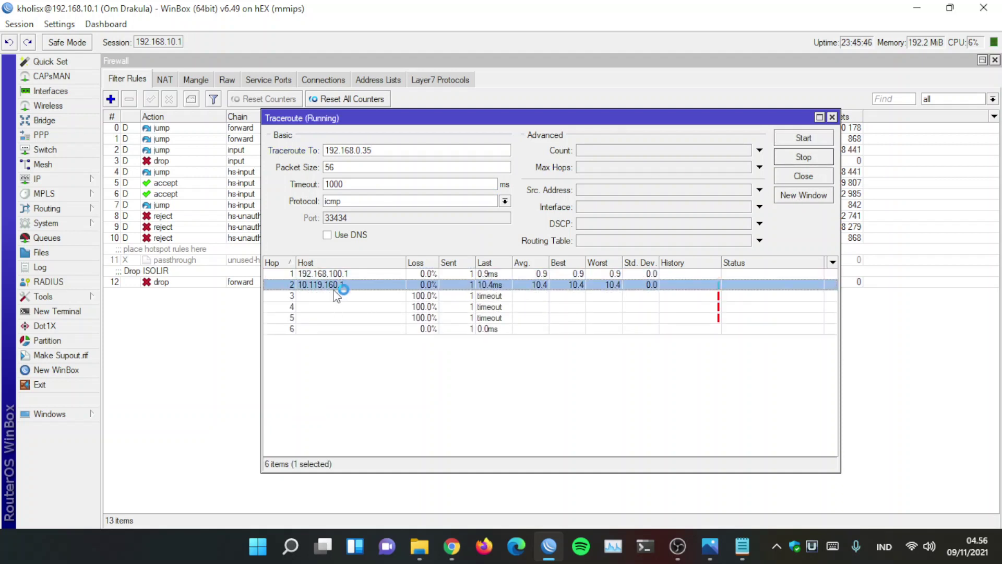
{"action": "left_click_drag", "start_coordinate": [338, 287], "coordinate": [349, 341]}
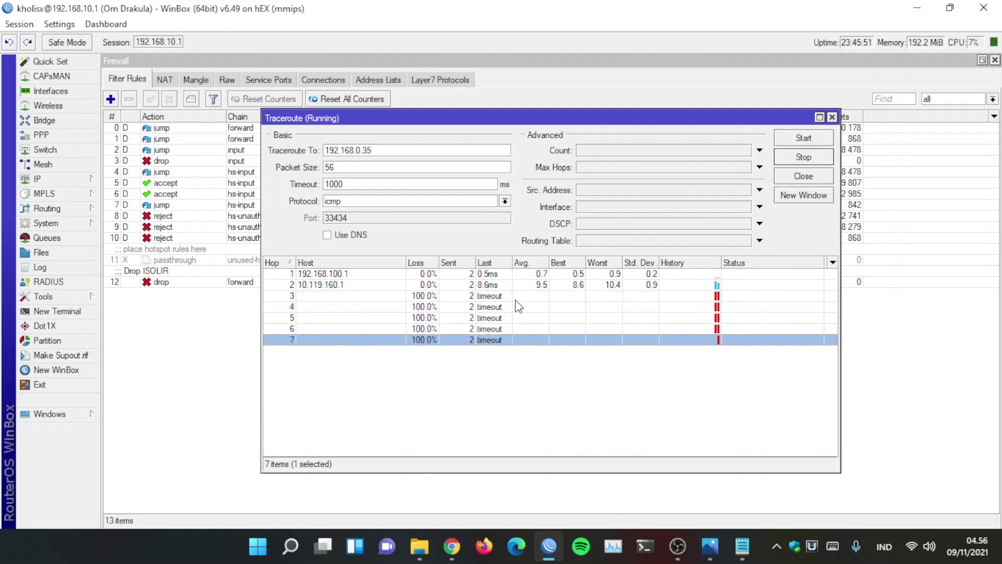
{"action": "left_click", "coordinate": [809, 156]}
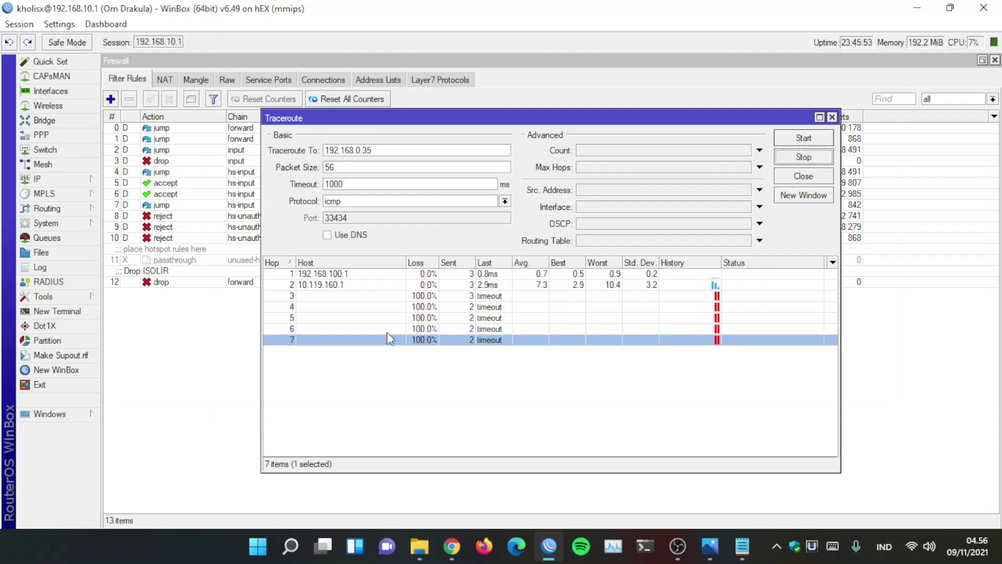
- Review the first three hops of the stopped traceroute to see where the path to 192.168.0.35 breaks off
{"action": "left_click", "coordinate": [393, 293]}
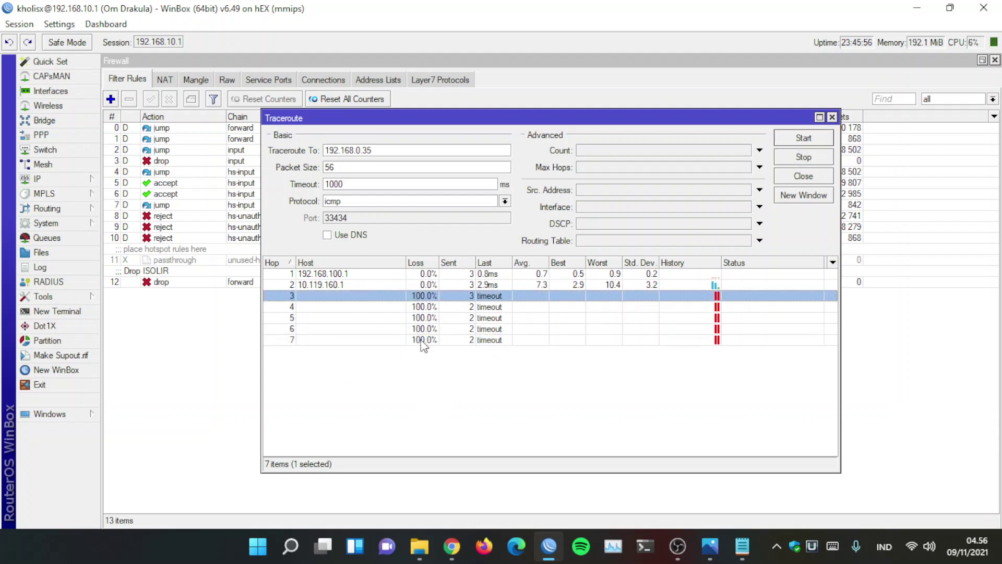
{"action": "left_click", "coordinate": [320, 284]}
{"action": "left_click", "coordinate": [332, 275]}
{"action": "left_click", "coordinate": [333, 285]}
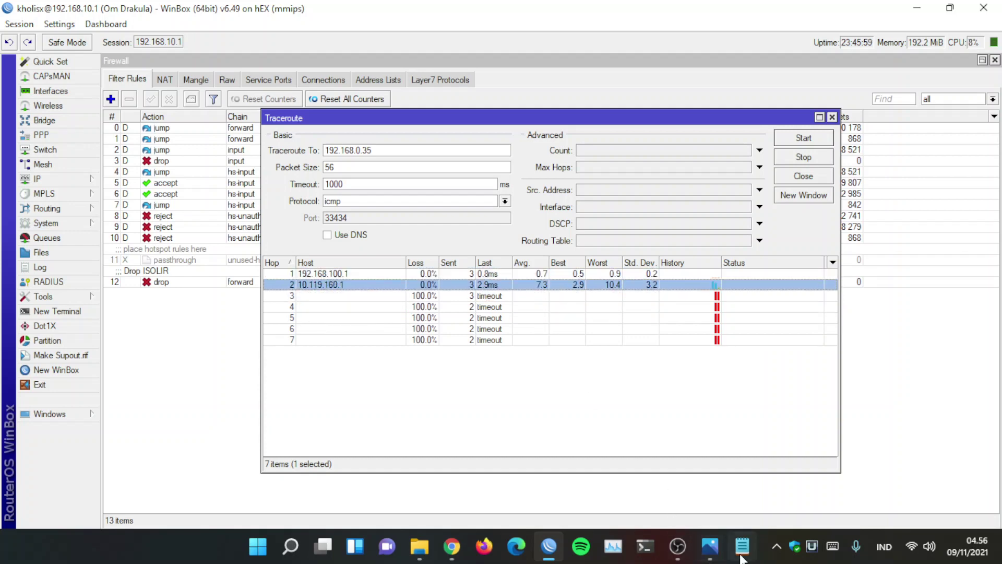
{"action": "left_click", "coordinate": [678, 546]}
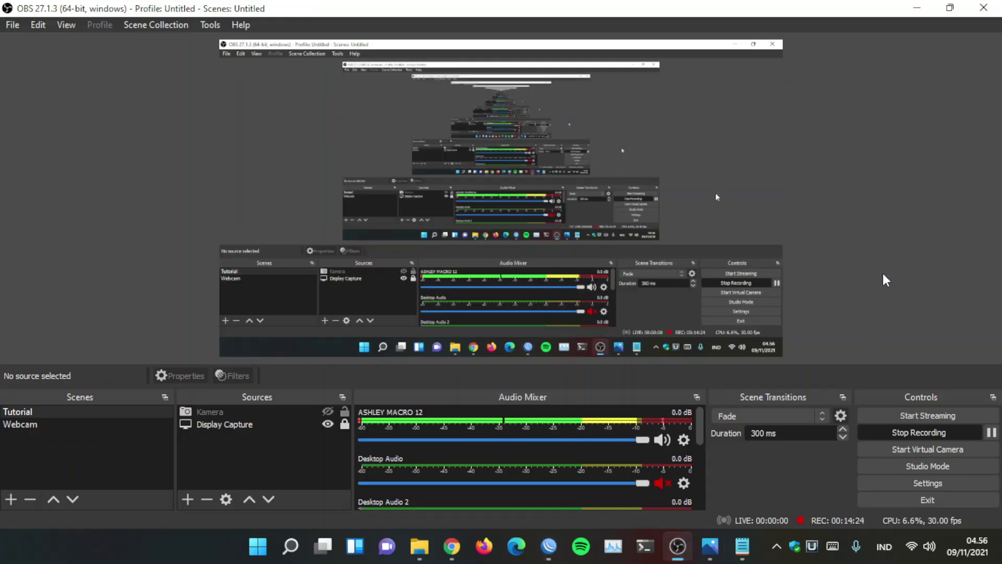